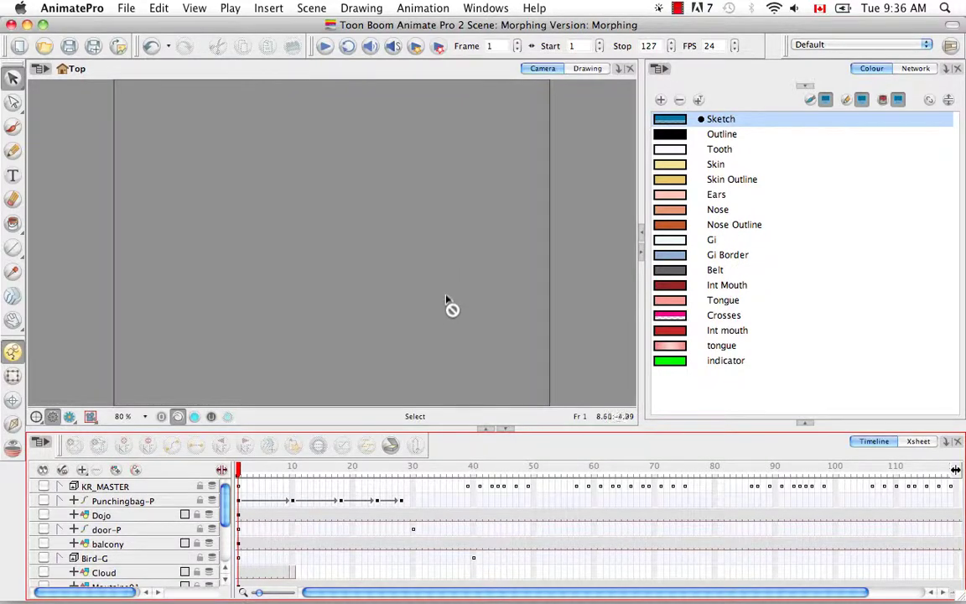
- Add a new drawing layer and rename it from 'Drawing' to 'Morphing'
click(117, 470)
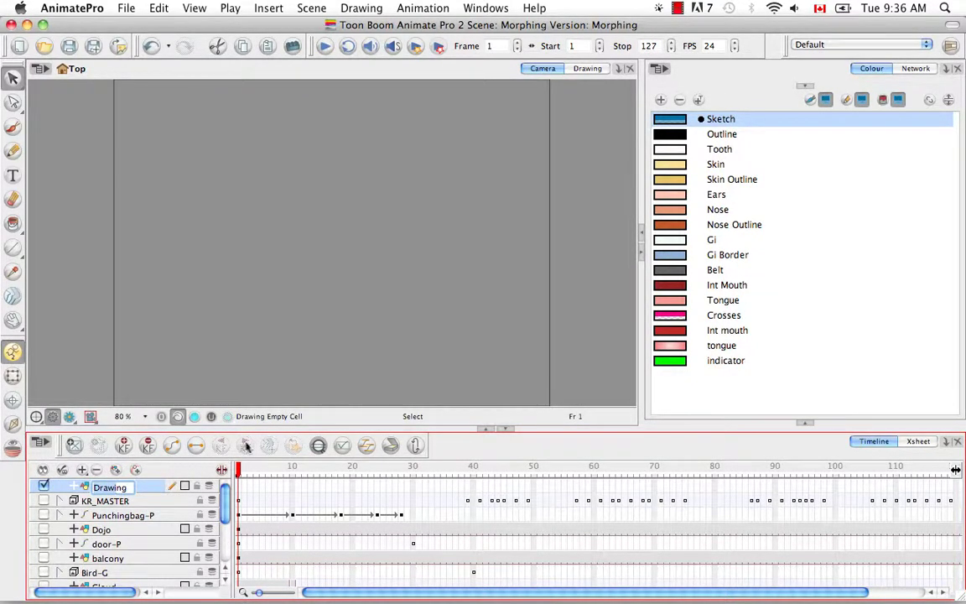
key(Right)
key(BackSpace)
key(BackSpace)
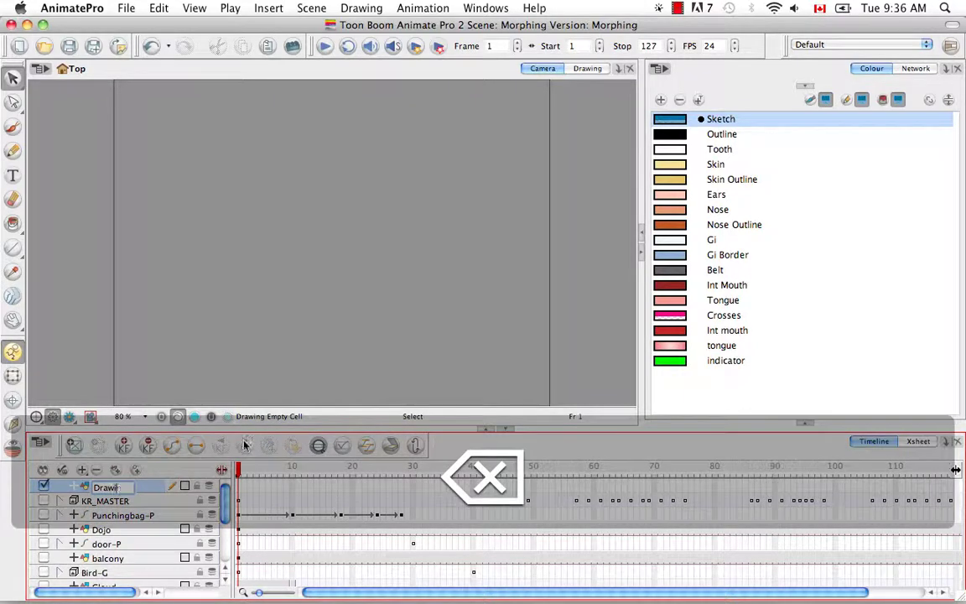
key(BackSpace)
key(BackSpace)
key(BackSpace)
key(BackSpace)
key(BackSpace)
text(Mo)
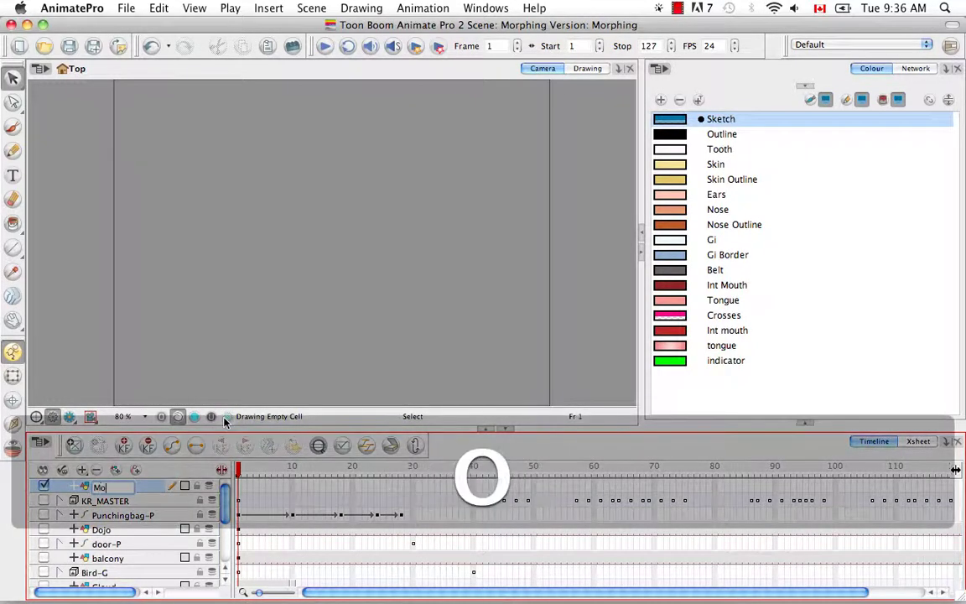
text(rphing)
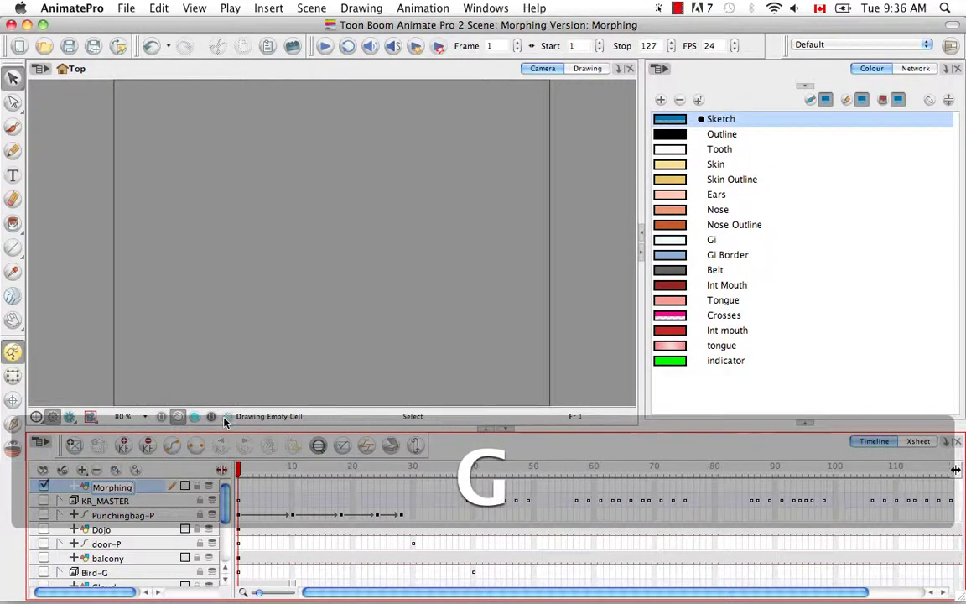
key(Return)
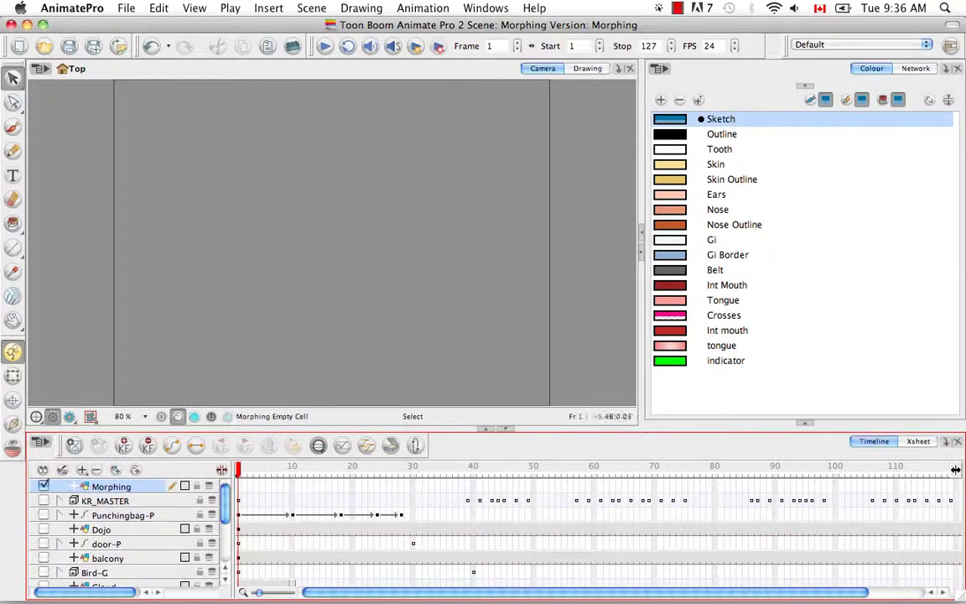
- On frame 1, draw an auto-filled blue rectangle with the black Outline line colour
click(239, 495)
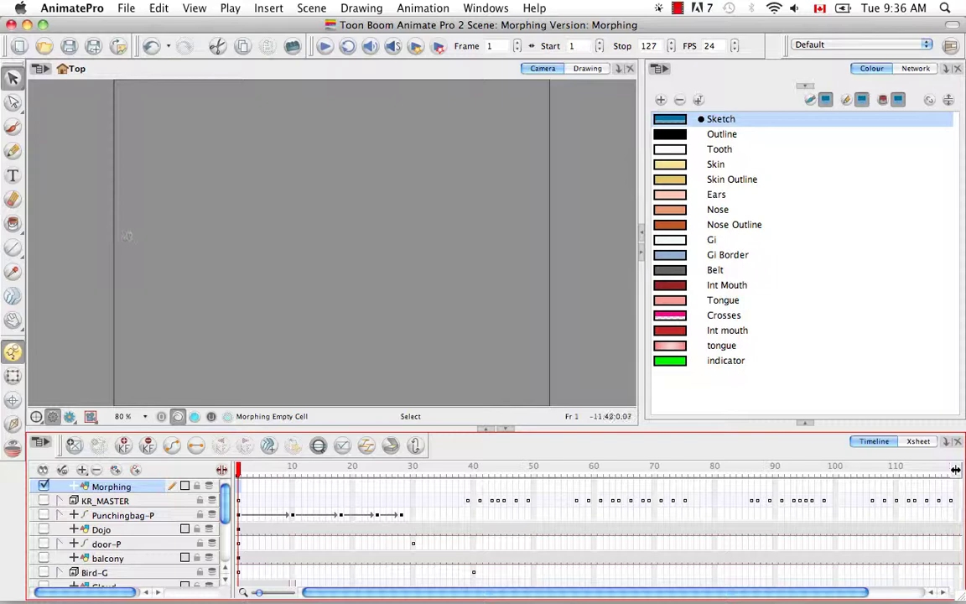
click(14, 249)
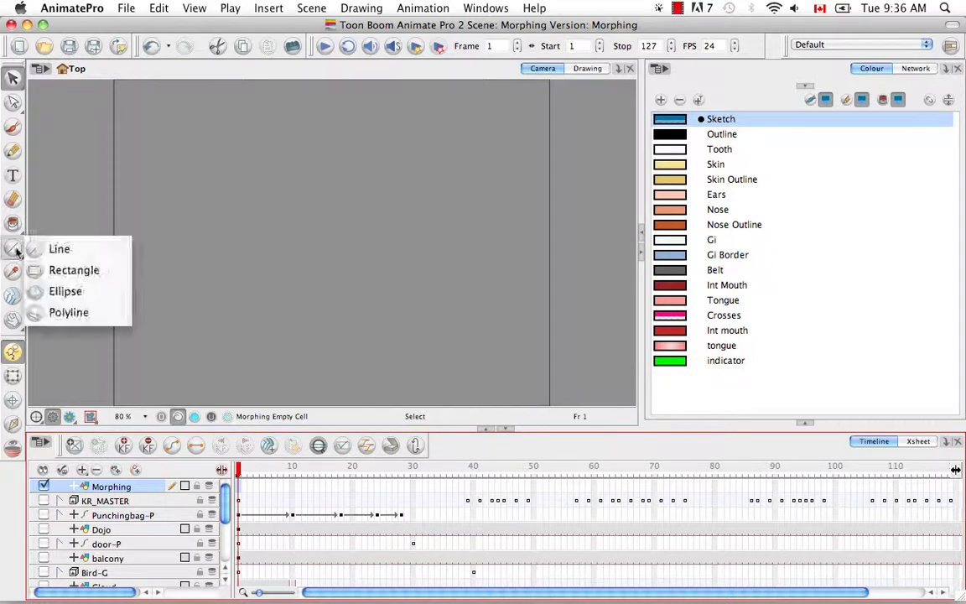
click(59, 270)
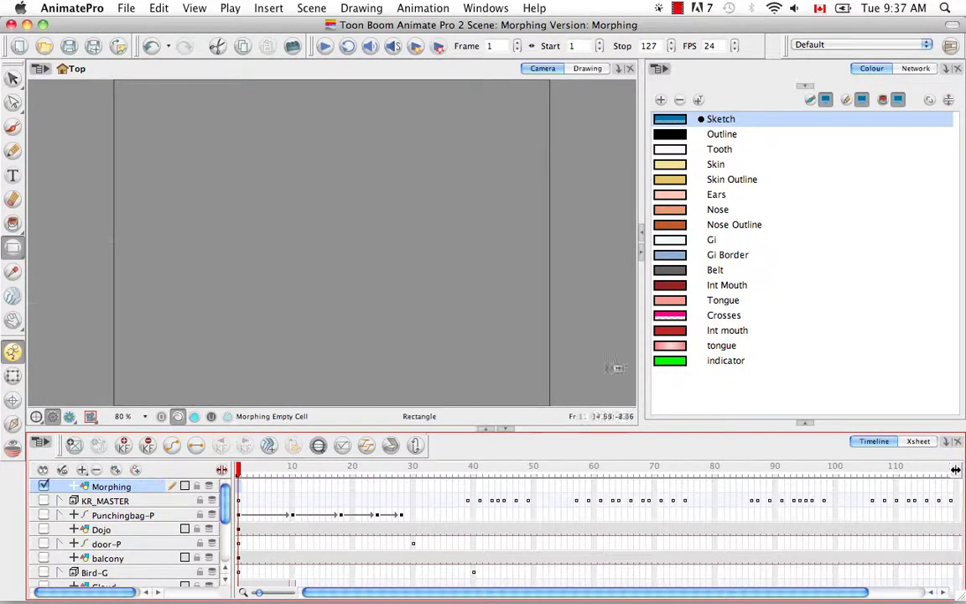
click(806, 425)
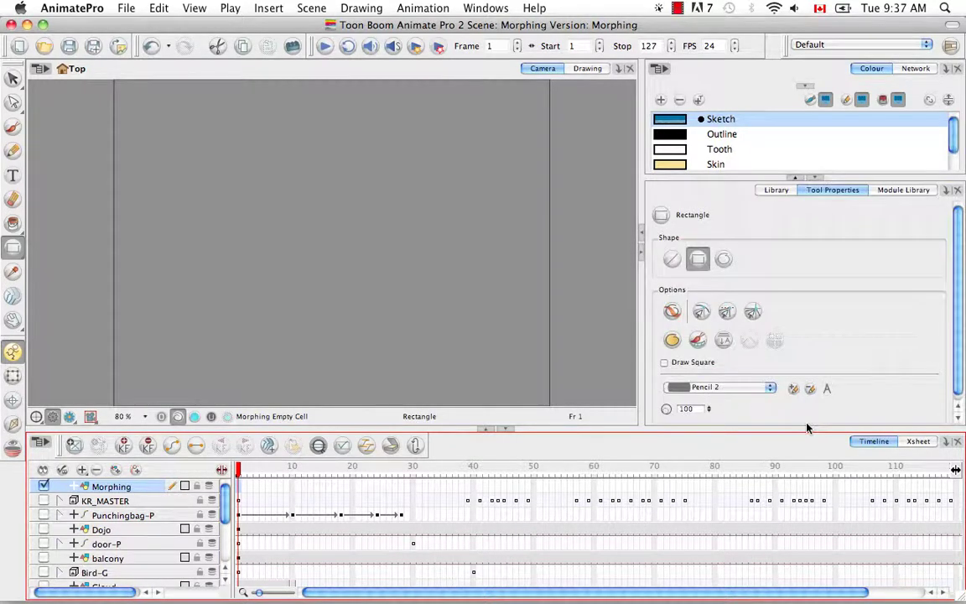
click(672, 339)
click(931, 101)
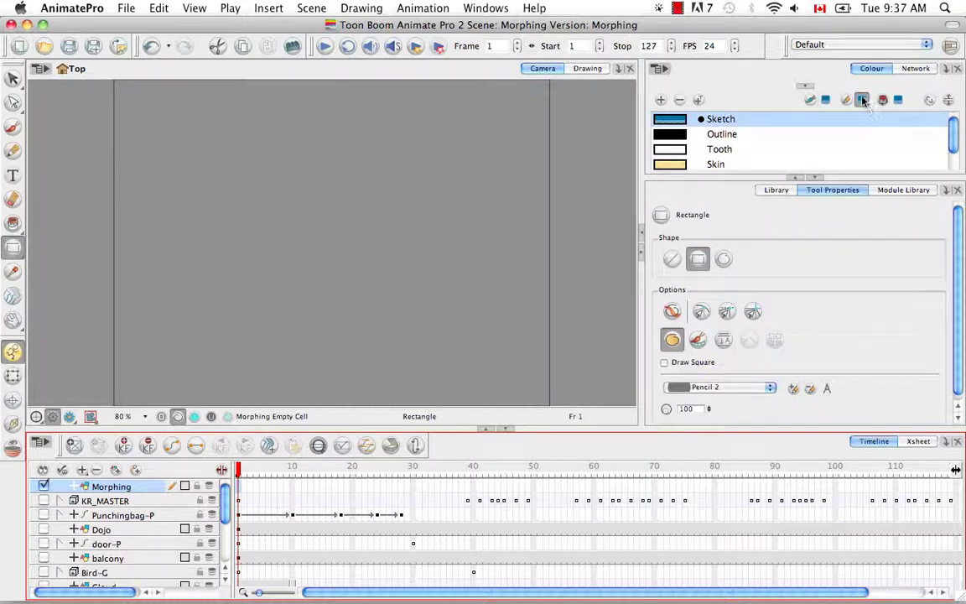
click(714, 136)
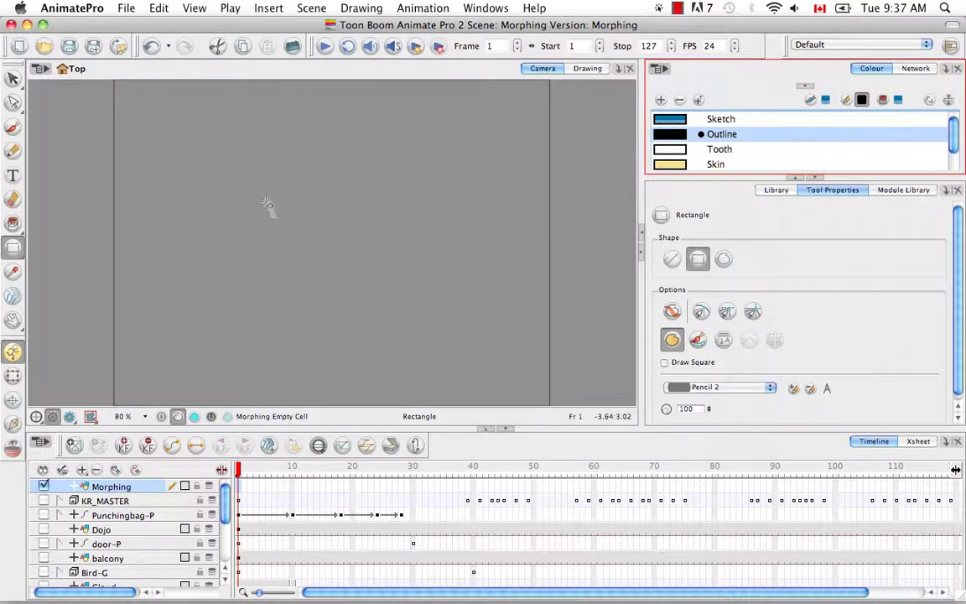
drag(267, 201, 404, 291)
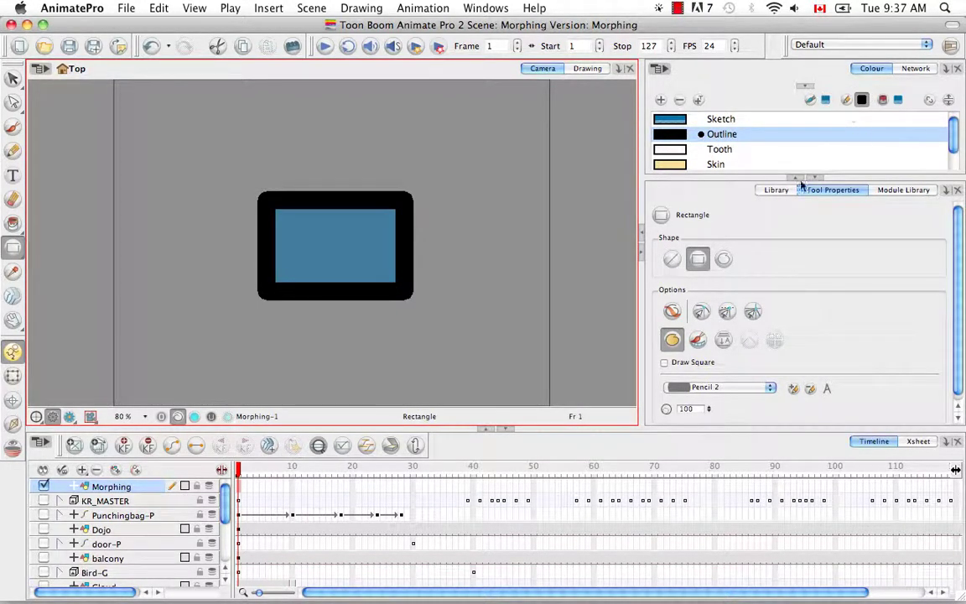
- On frame 20, draw an auto-filled blue ellipse in the canvas centre with the Ellipse tool
click(352, 488)
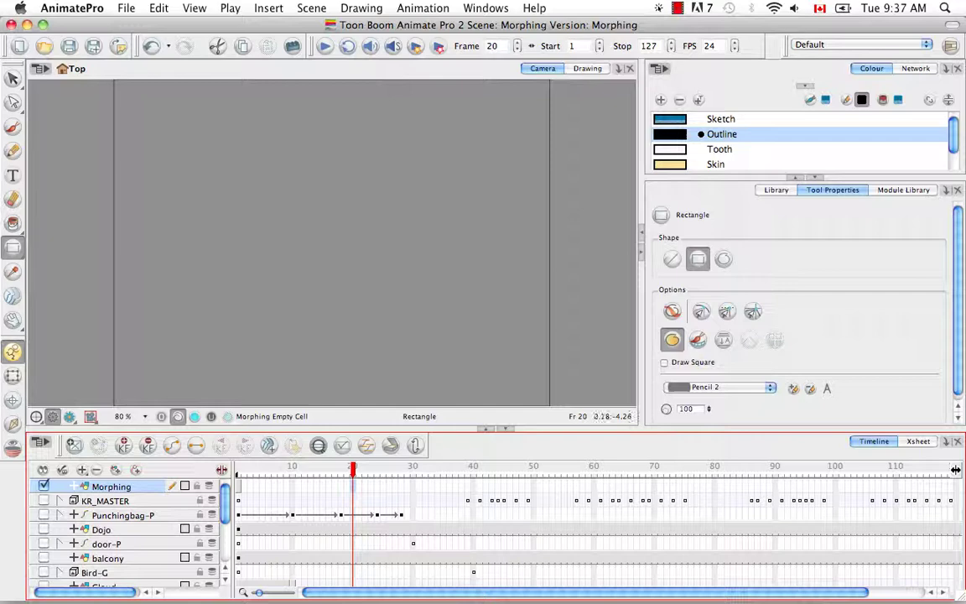
drag(12, 247, 42, 291)
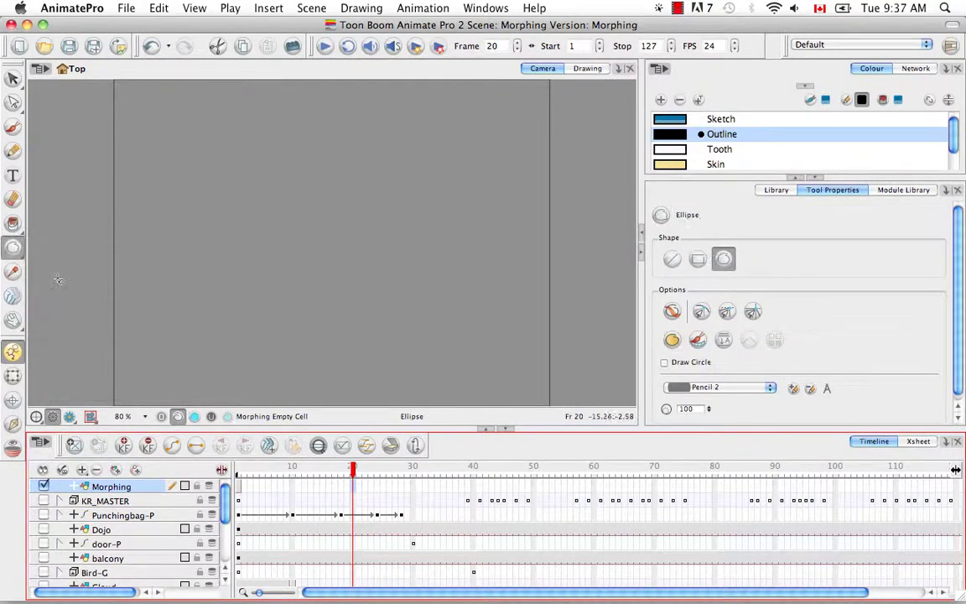
click(672, 339)
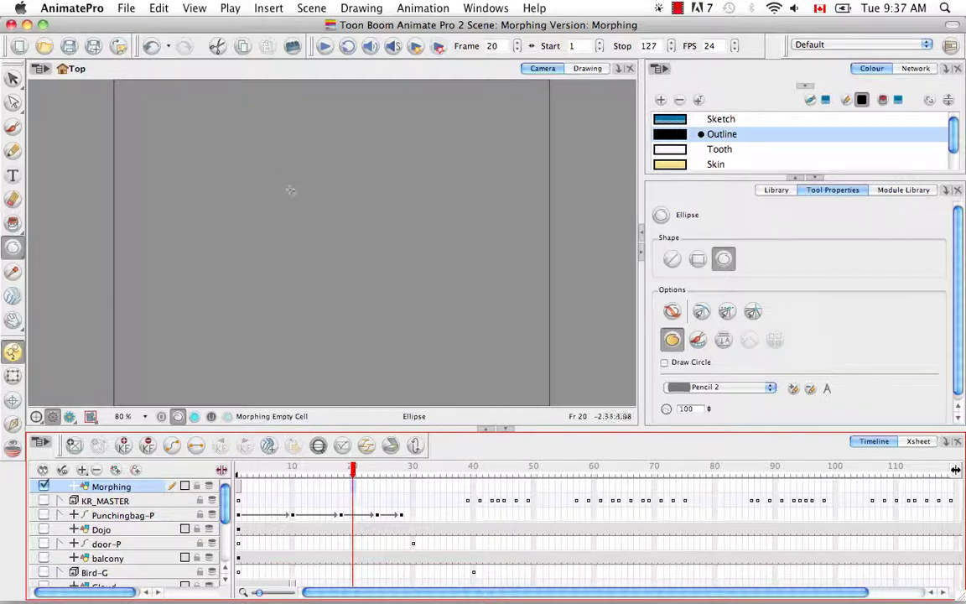
drag(287, 190, 409, 304)
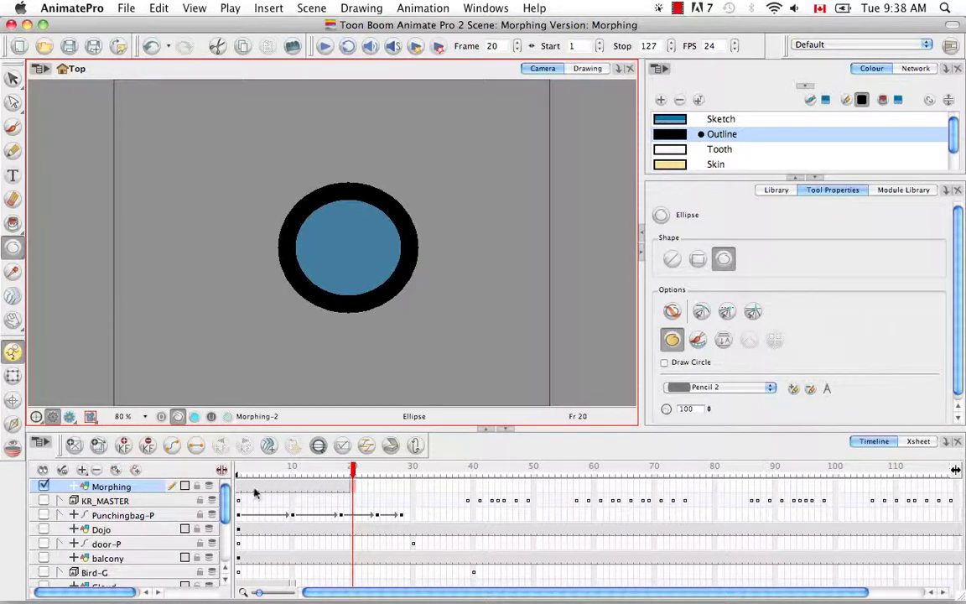
- At frame 11, browse the cell context menu and Animation menu without applying anything
click(297, 487)
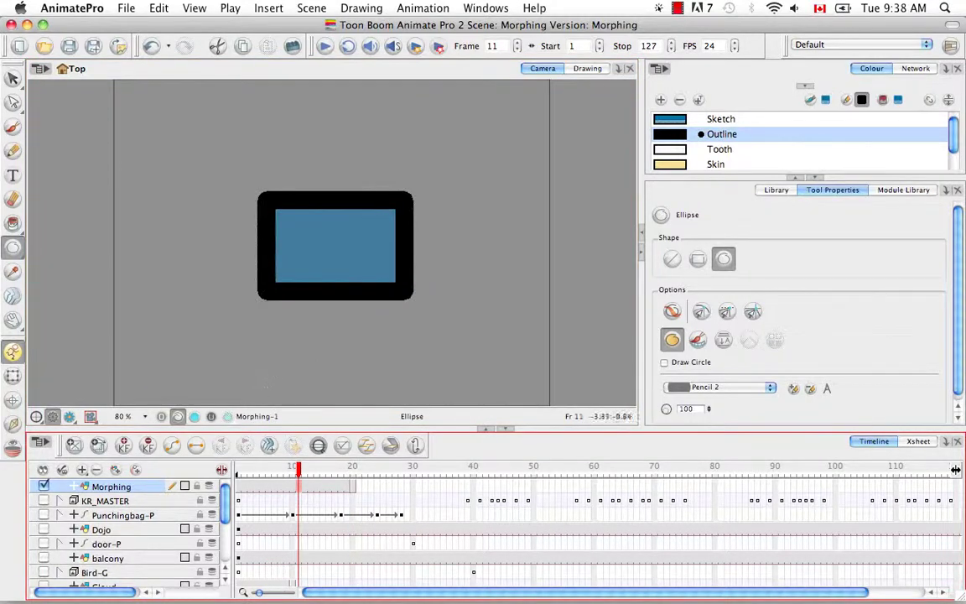
right_click(300, 488)
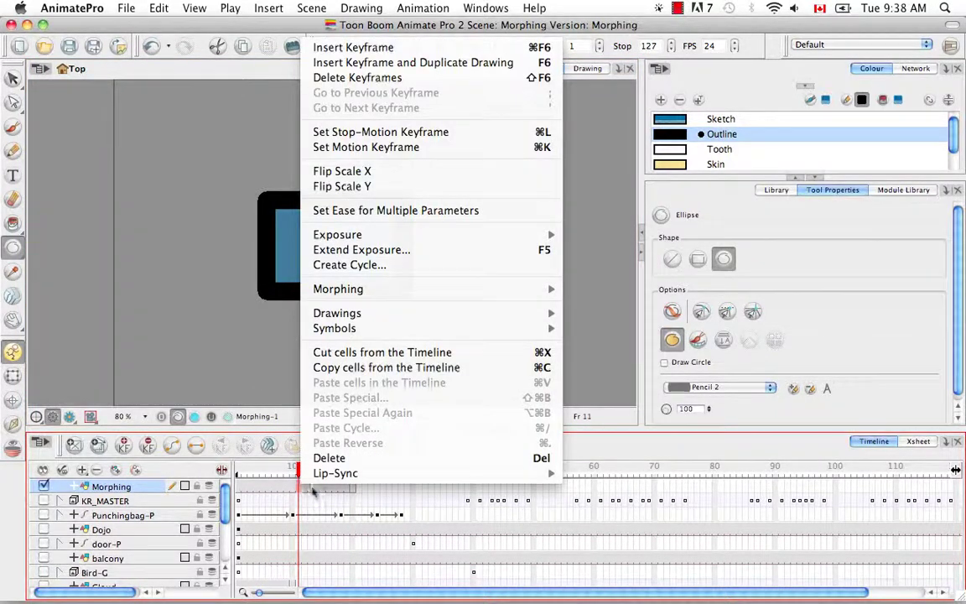
mouse_move(394, 294)
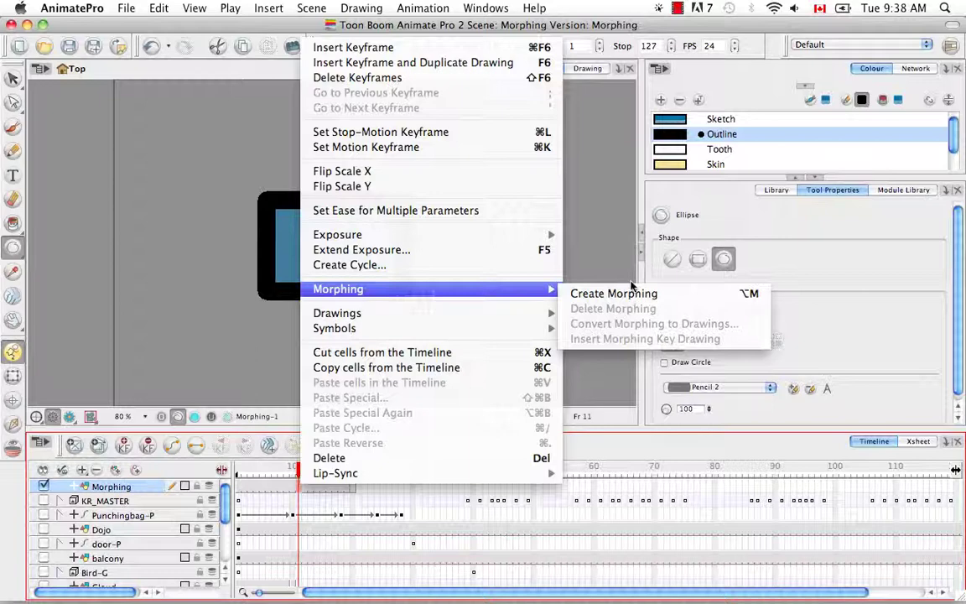
click(663, 38)
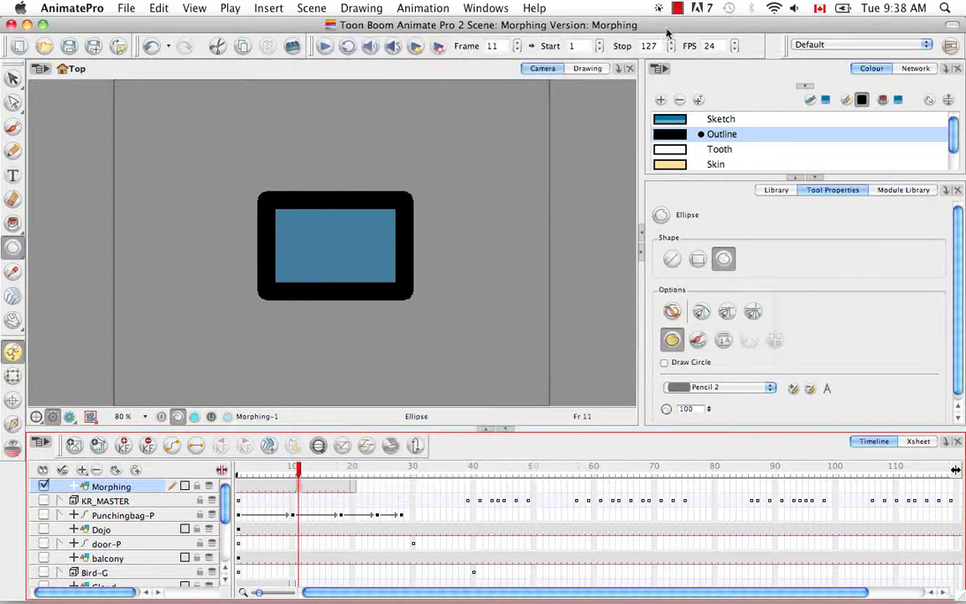
click(424, 8)
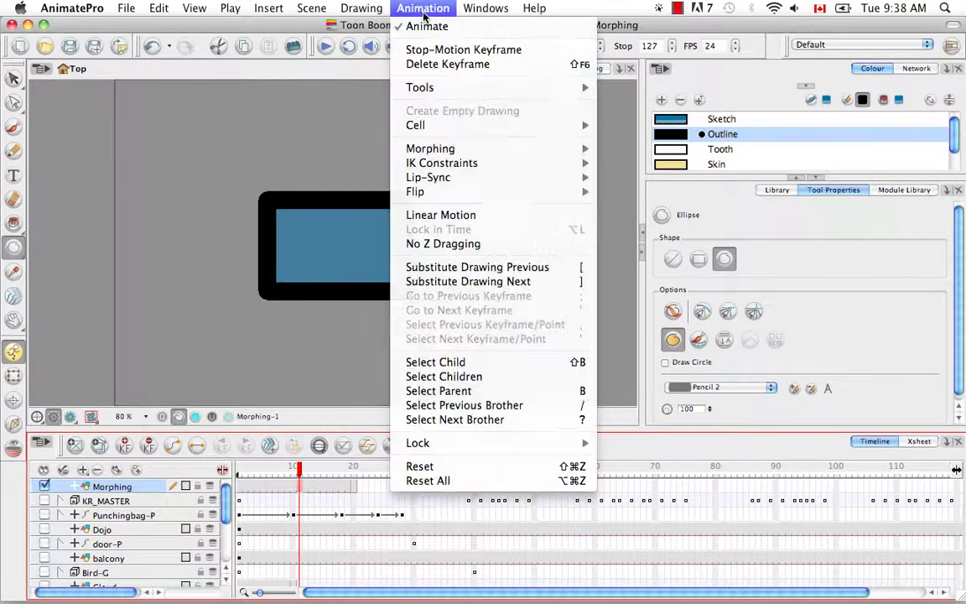
mouse_move(474, 147)
click(260, 413)
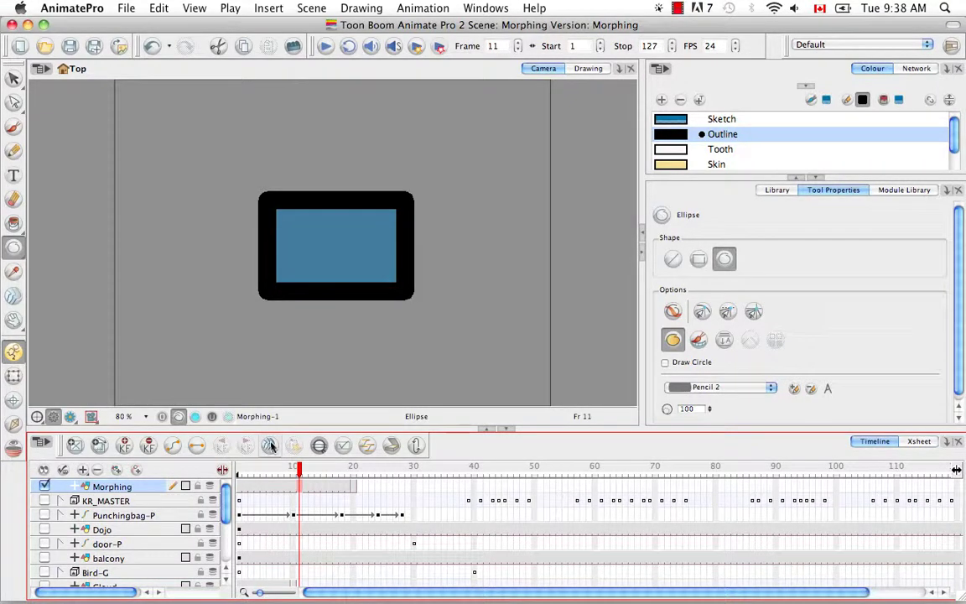
click(271, 446)
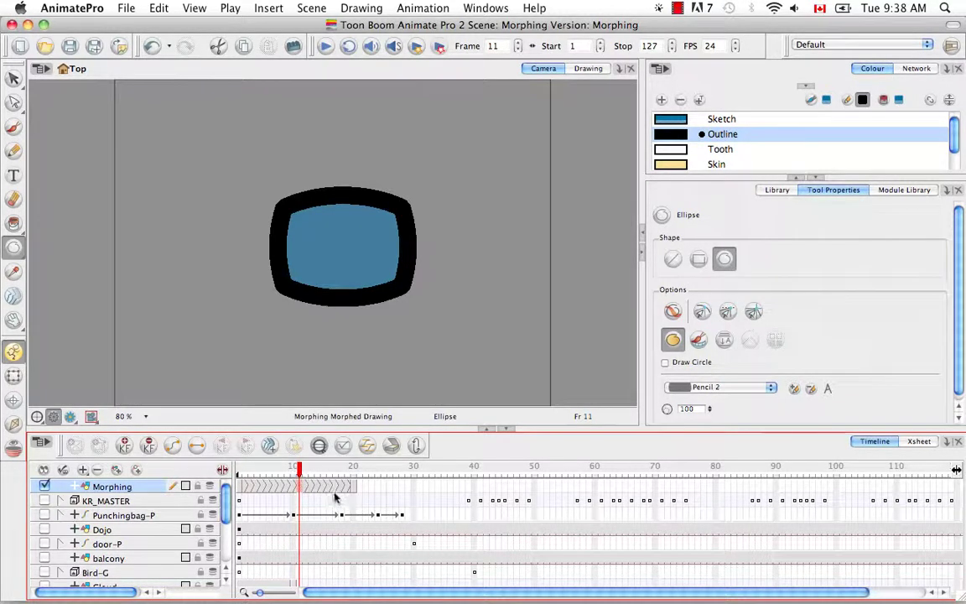
drag(299, 472, 270, 460)
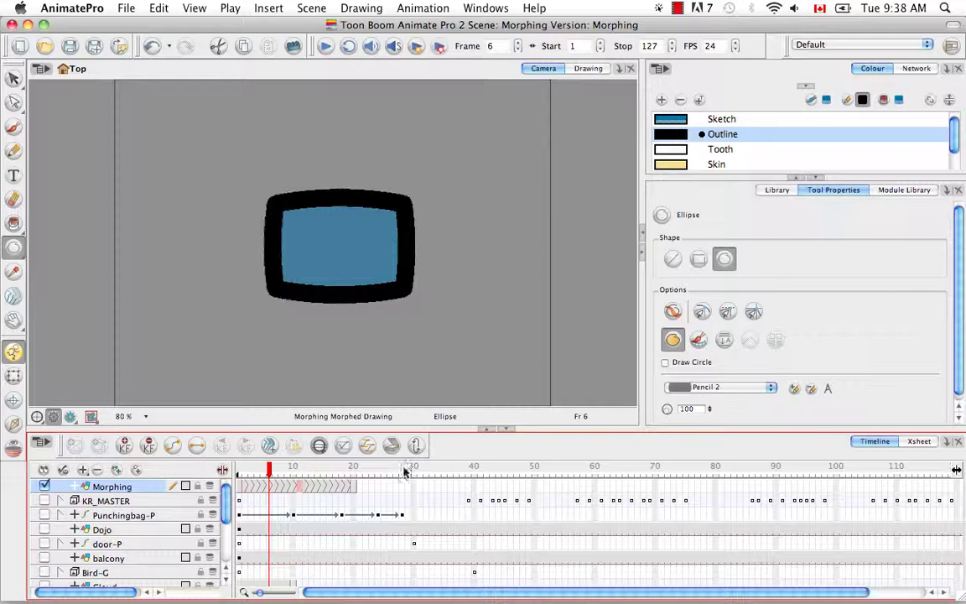
key(period)
key(period)
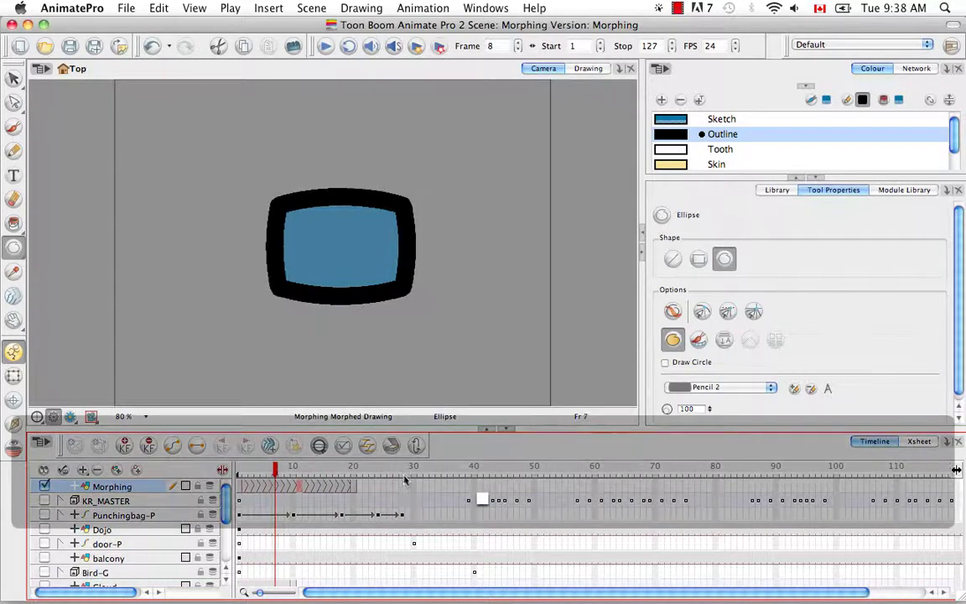
key(period)
key(period)
key(period)
key(period)
key(period)
key(period)
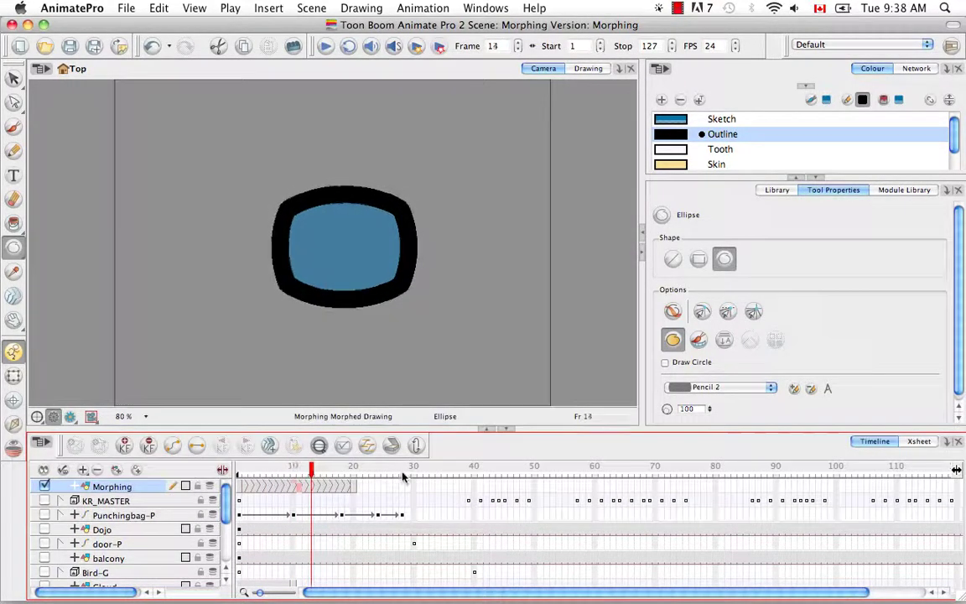
key(comma)
key(comma)
key(comma)
key(comma)
key(comma)
key(comma)
key(comma)
key(comma)
key(comma)
key(comma)
key(comma)
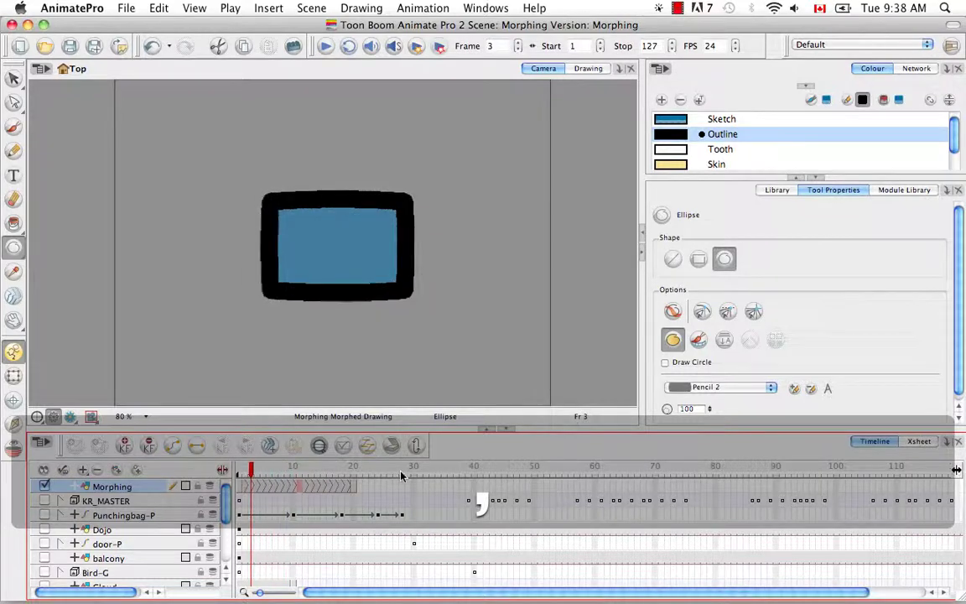
key(comma)
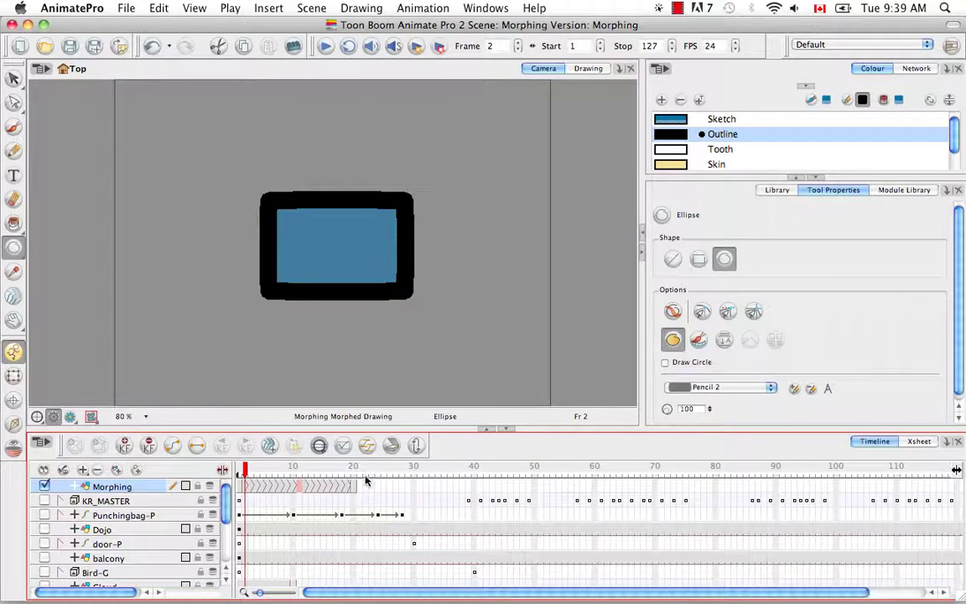
key(g)
key(f)
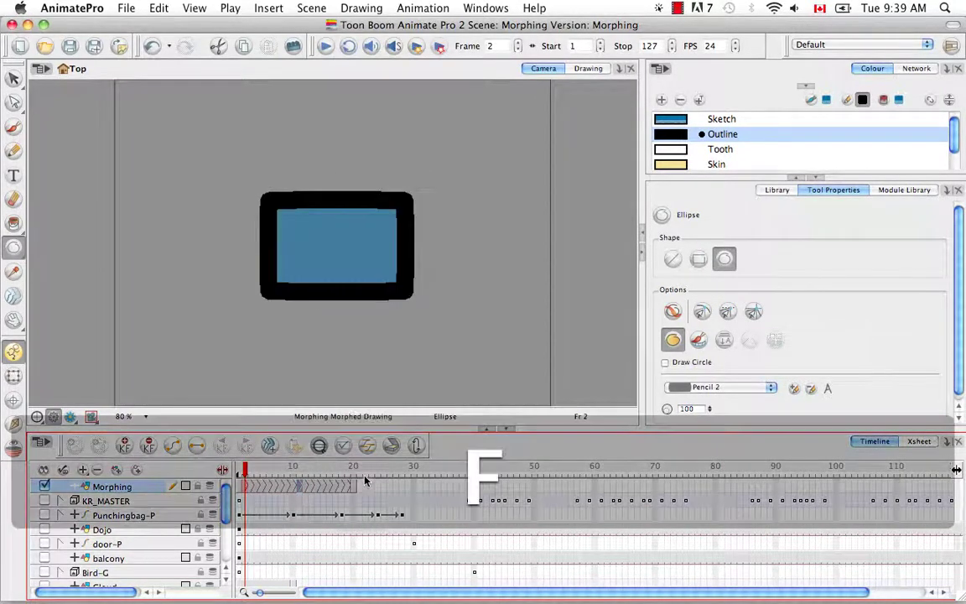
key(g)
key(f)
key(g)
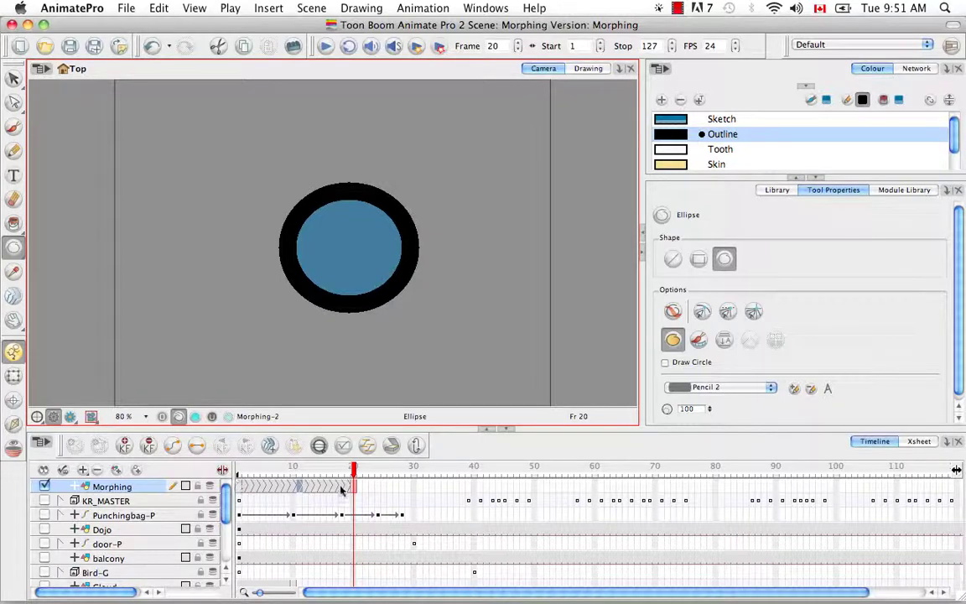
- At frame 11, apply Animation > Morphing > Delete Morphing to the Morphing layer
click(299, 493)
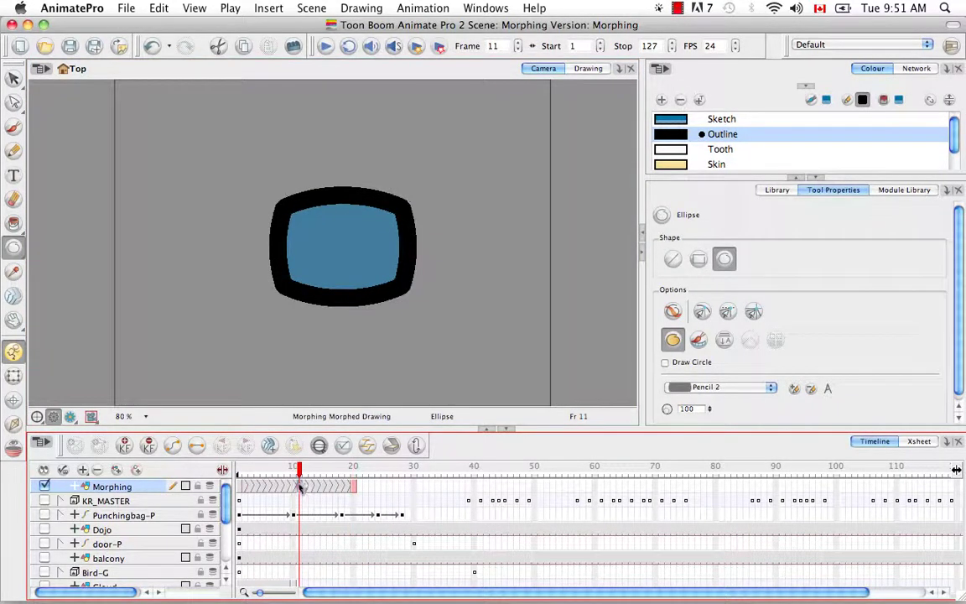
right_click(299, 488)
mouse_move(396, 292)
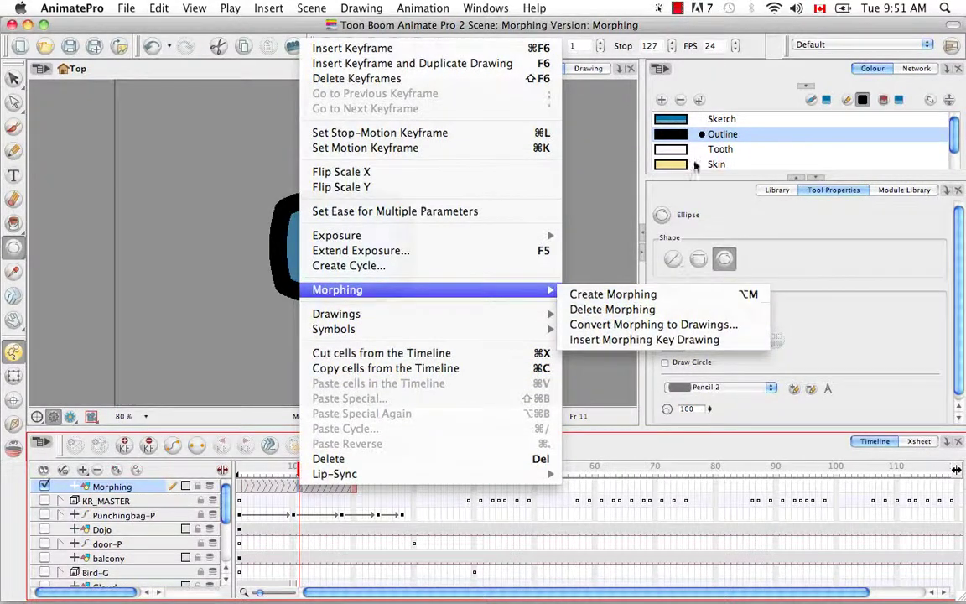
click(552, 122)
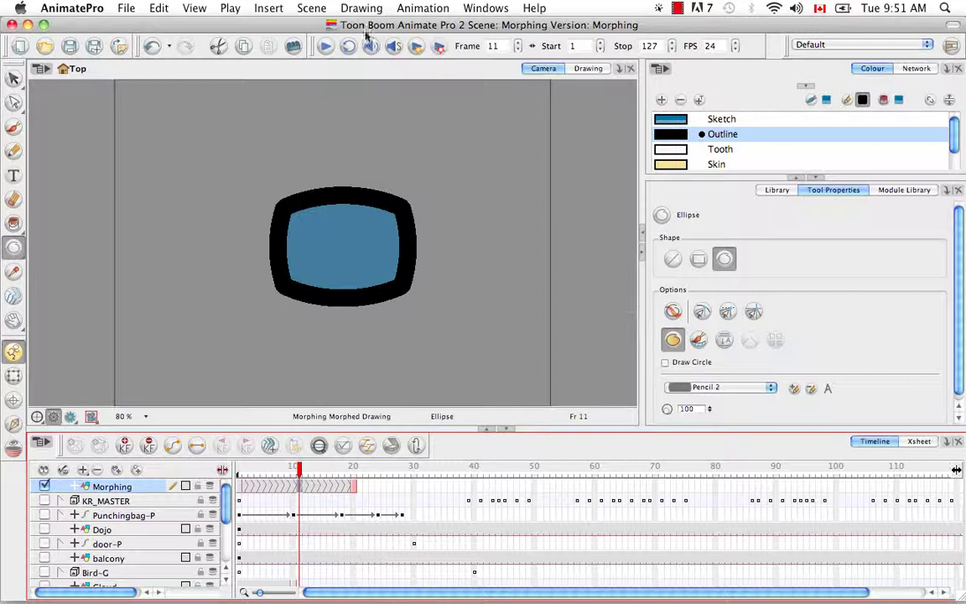
click(410, 10)
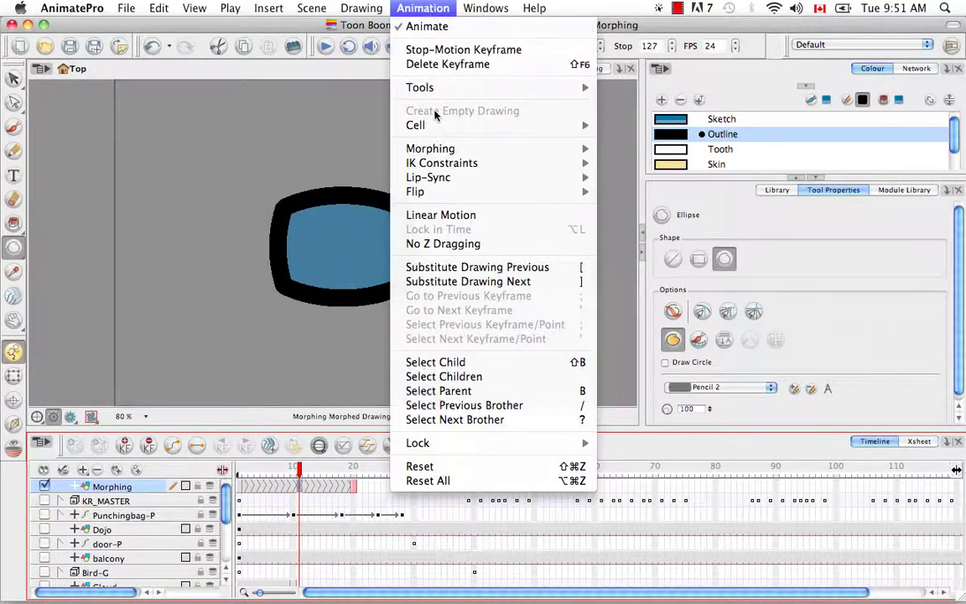
mouse_move(477, 152)
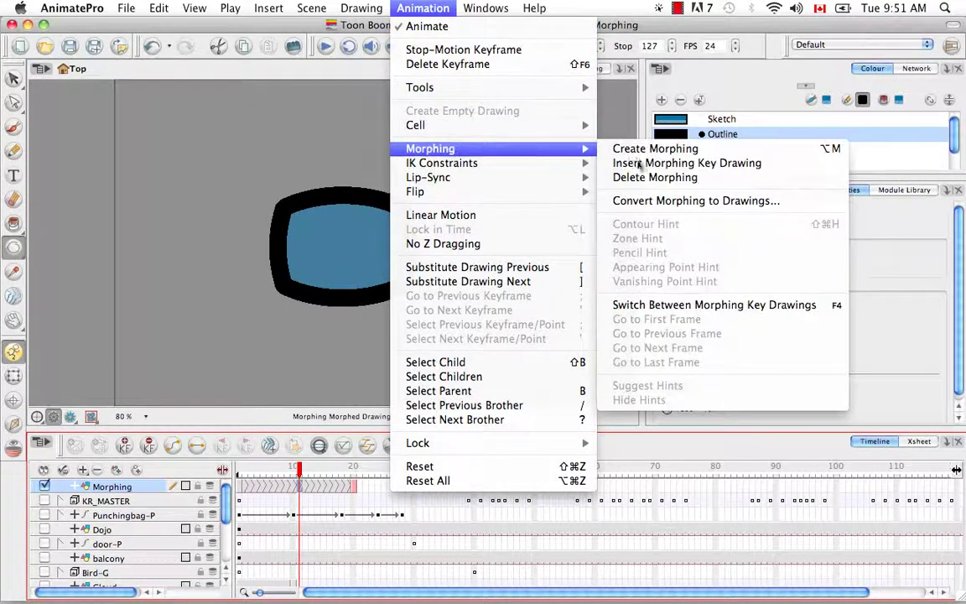
click(721, 178)
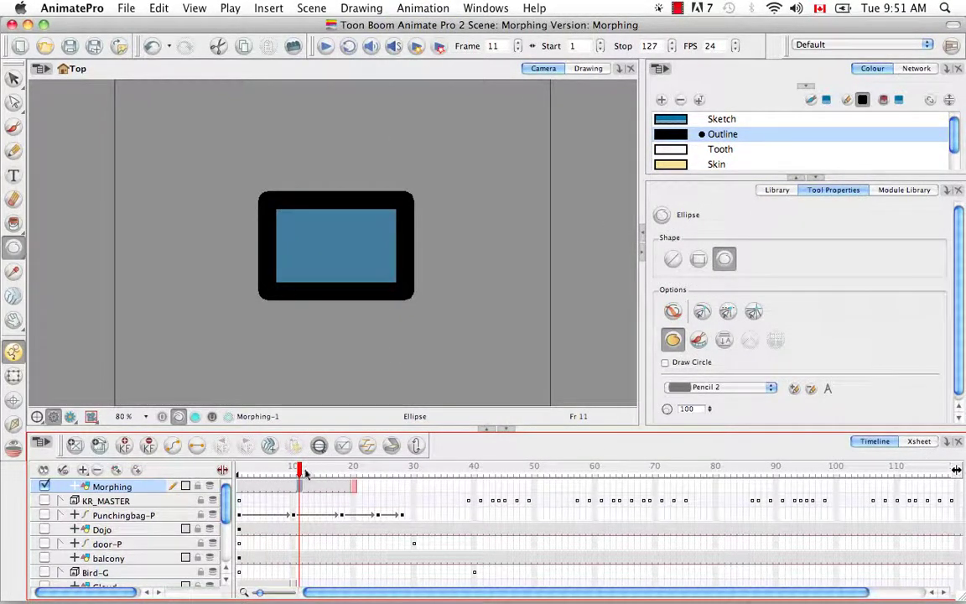
- Create the morph again, select the Morphing tool, and collapse the Colour panel
click(270, 447)
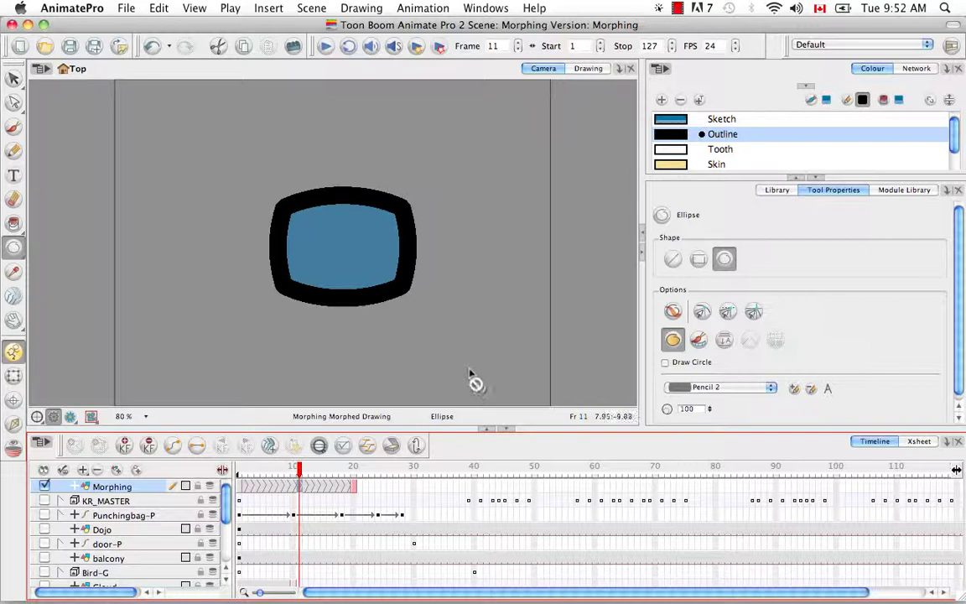
click(13, 295)
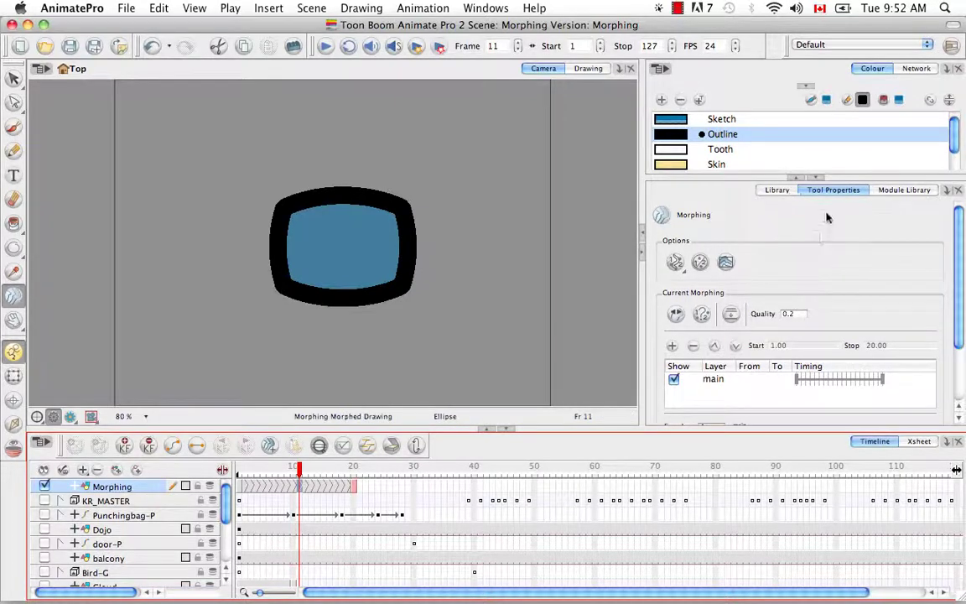
click(795, 180)
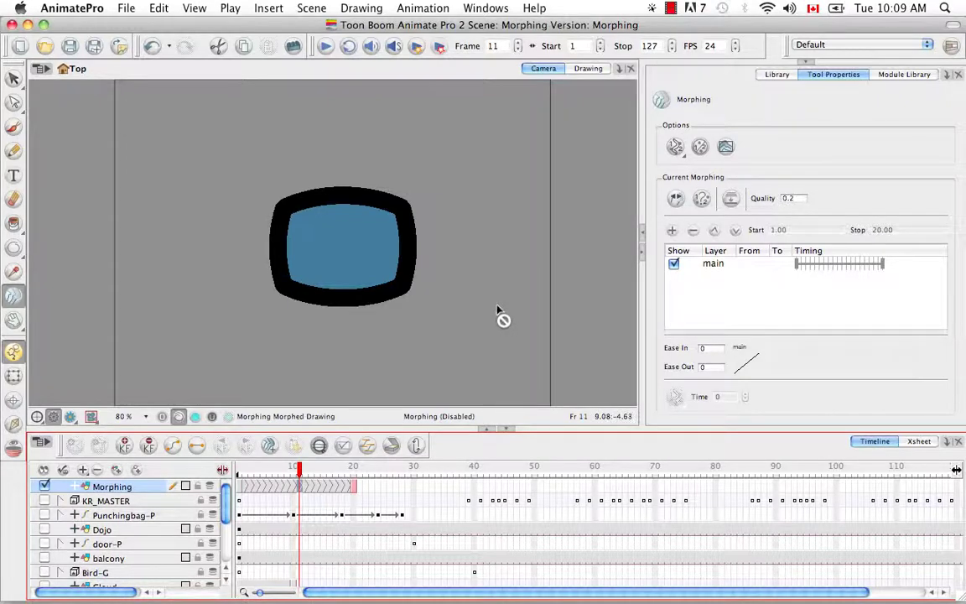
- Use Suggest Hints and place hint points on the frame 1 rectangle
click(702, 200)
click(241, 490)
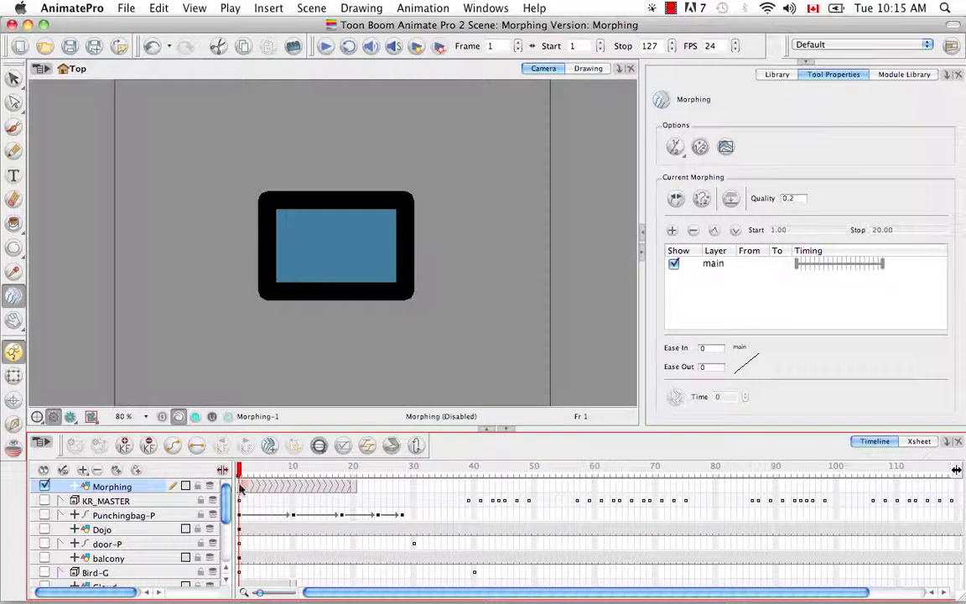
click(243, 489)
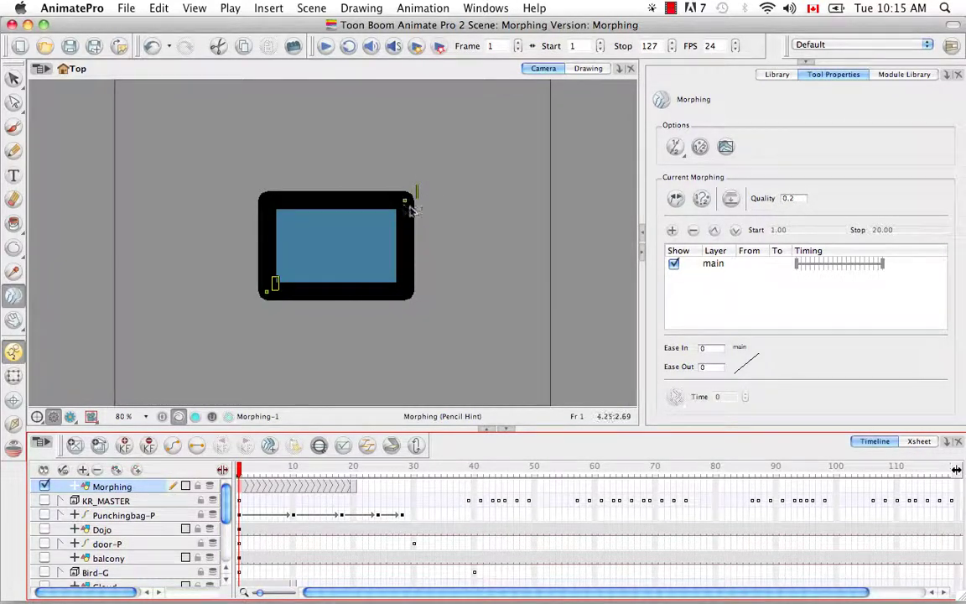
- On frame 20, drag the lower and upper hints onto the circle's outline, then scrub the morph
click(355, 492)
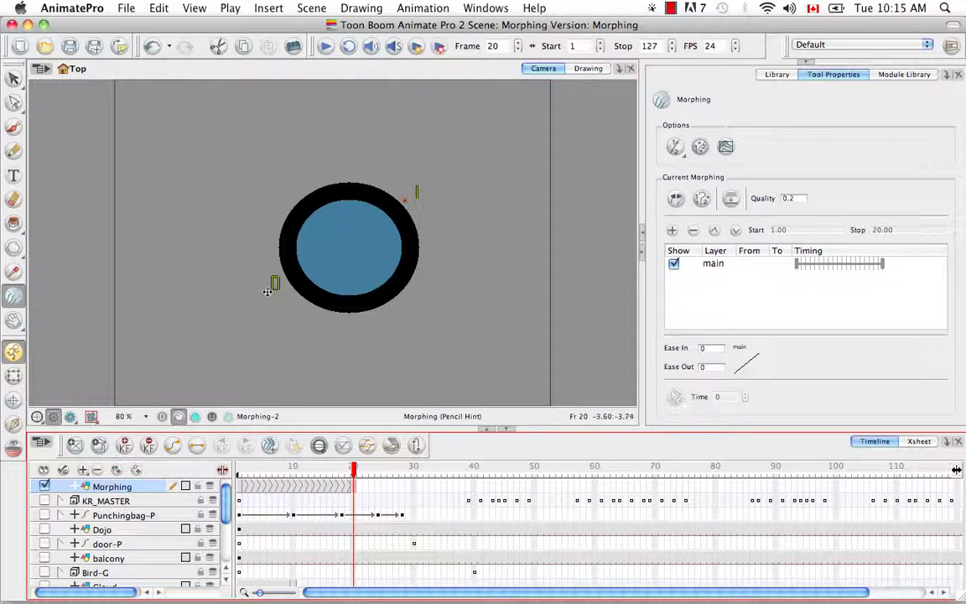
drag(267, 291, 307, 290)
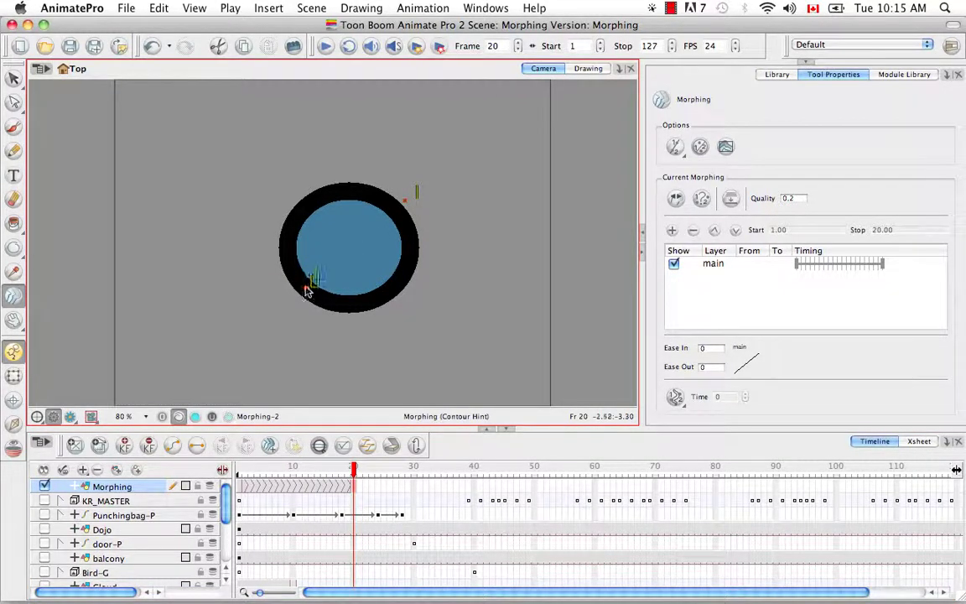
drag(405, 200, 394, 209)
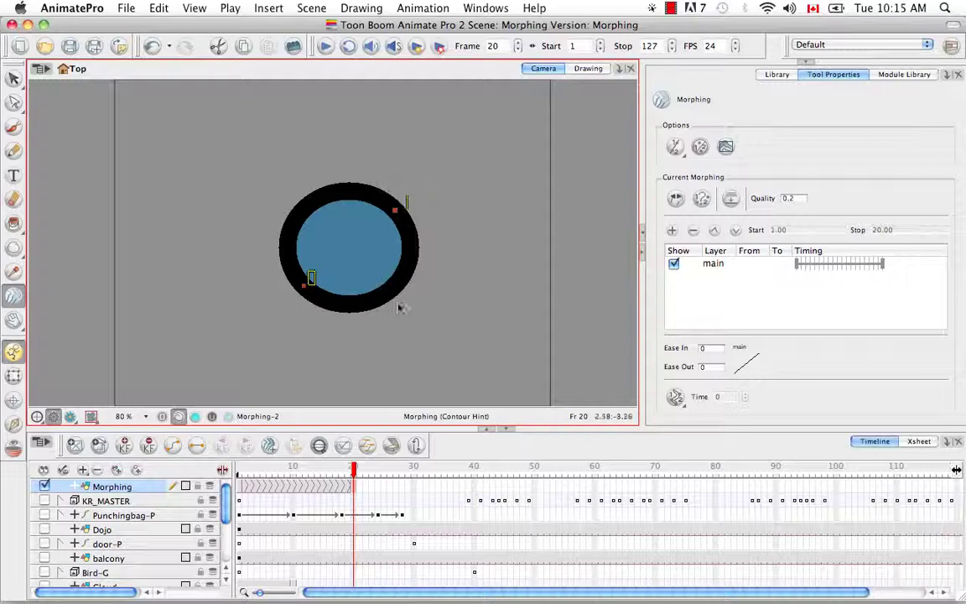
mouse_move(354, 467)
mouse_down()
mouse_move(237, 451)
mouse_move(350, 460)
mouse_move(246, 446)
mouse_move(282, 467)
mouse_move(353, 468)
mouse_up()
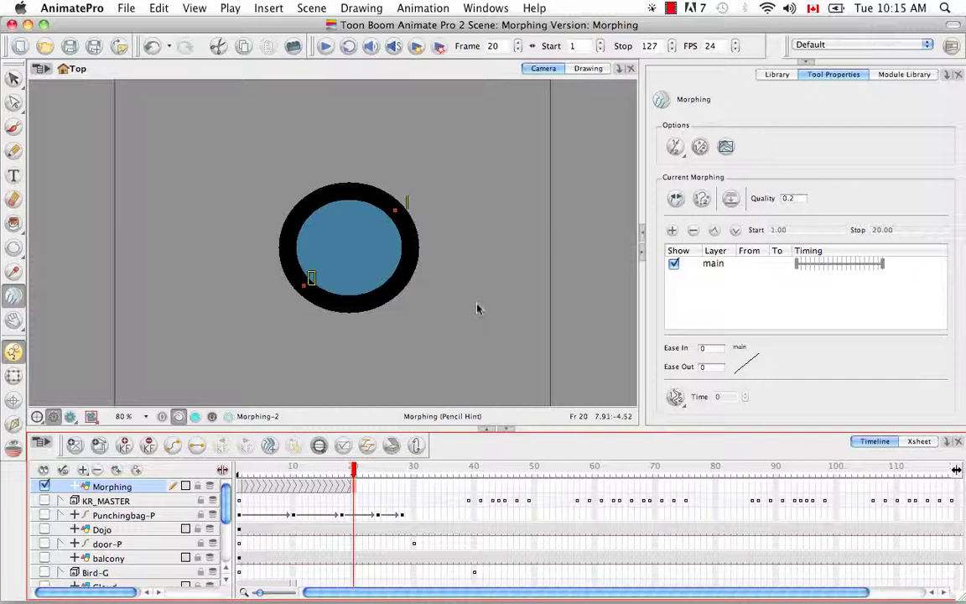
click(676, 154)
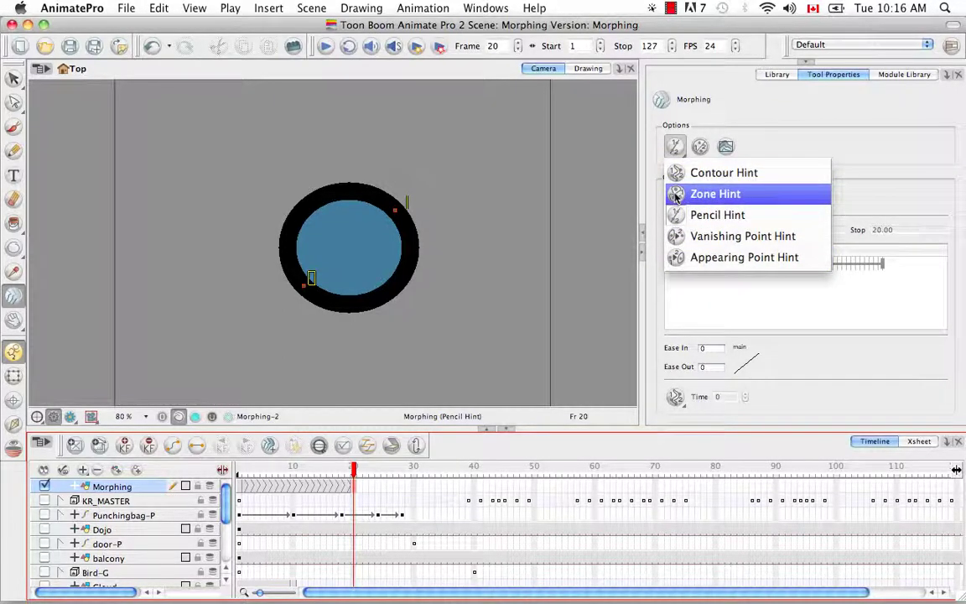
click(677, 193)
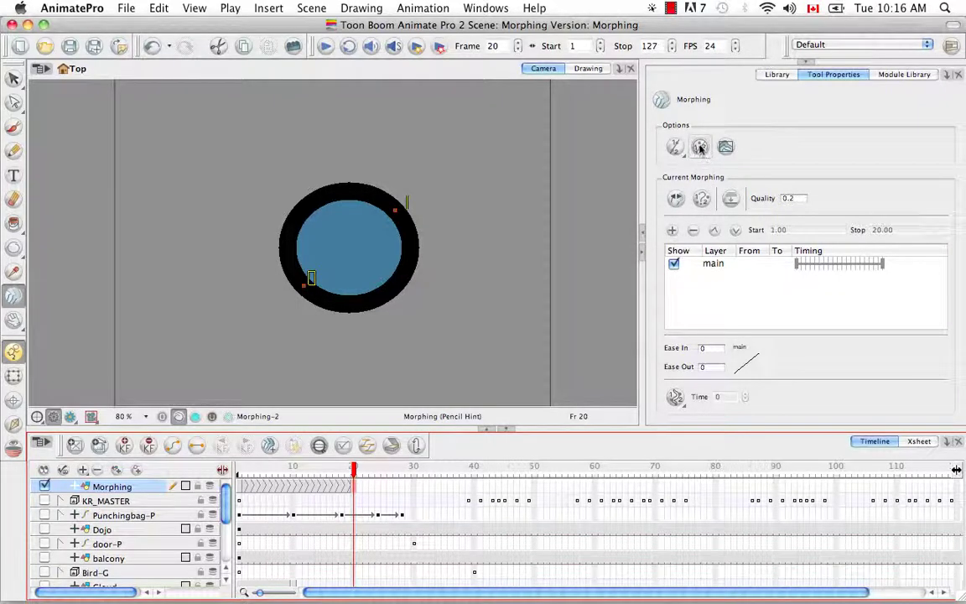
click(701, 149)
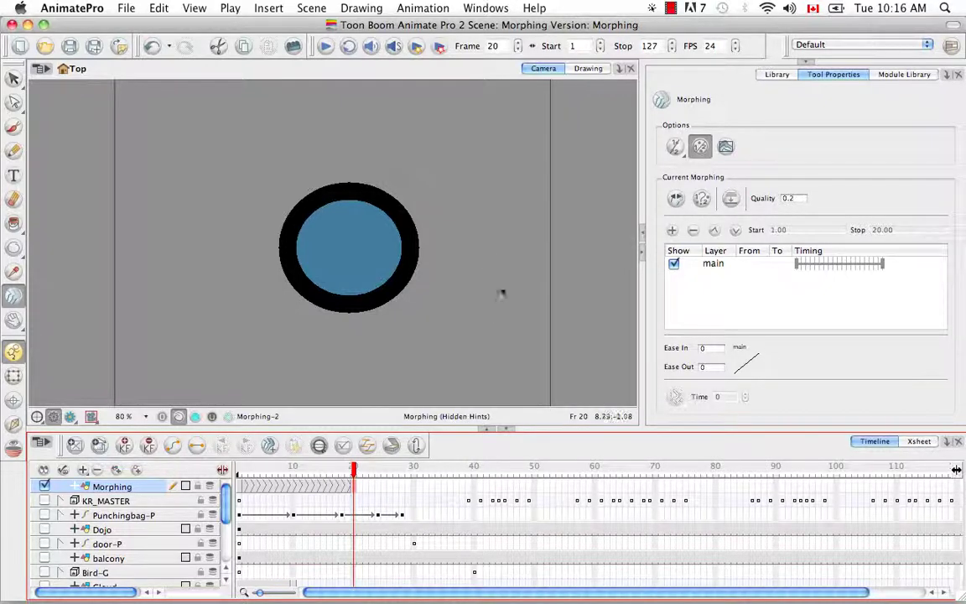
click(699, 148)
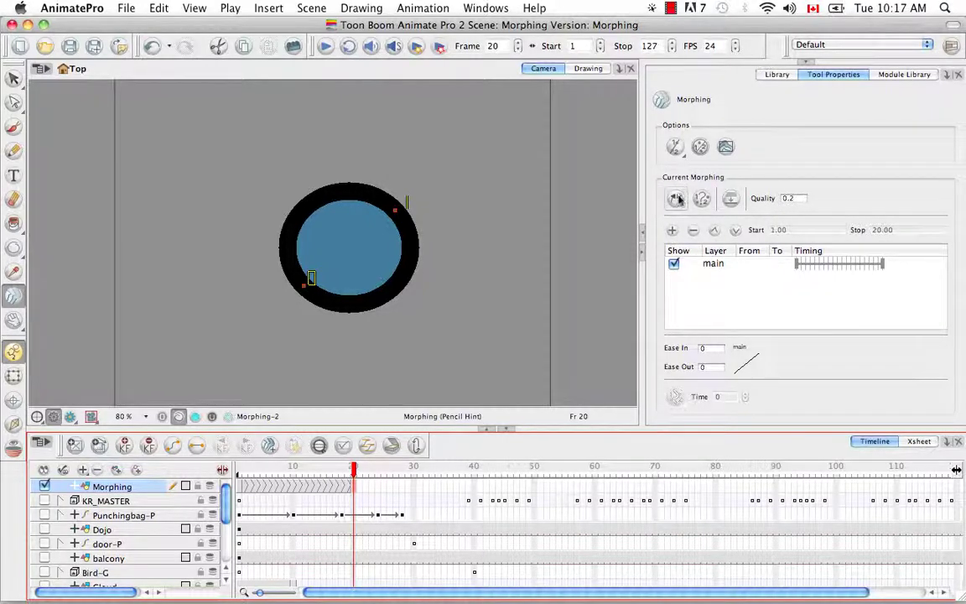
- Toggle Switch Between Drawings repeatedly, ending on the frame 1 rectangle
click(676, 200)
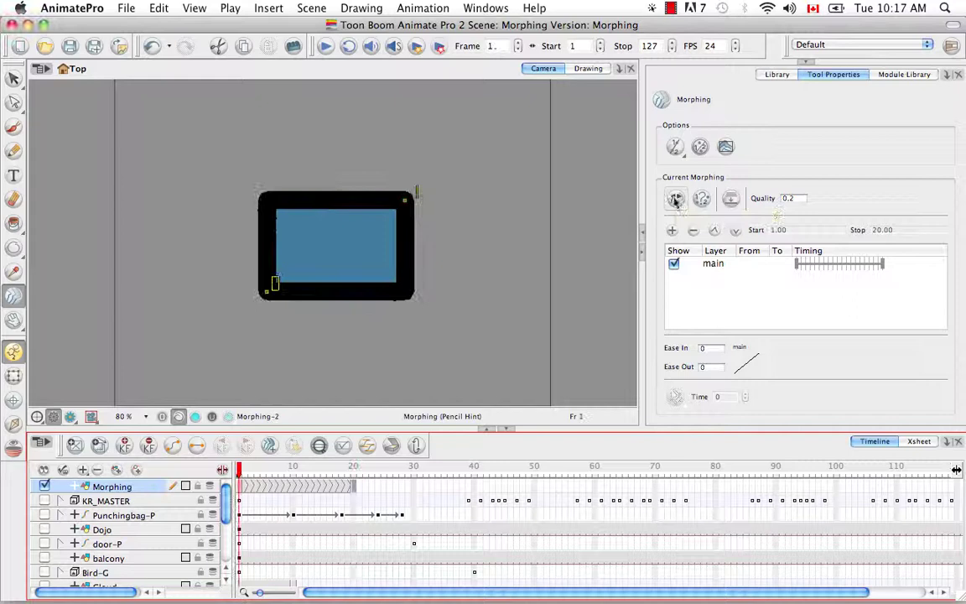
click(676, 200)
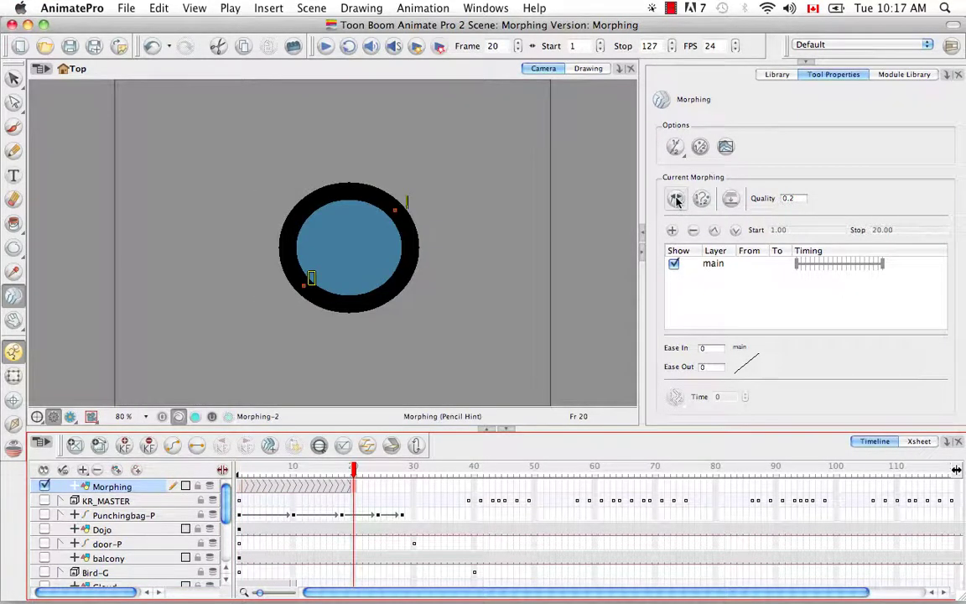
click(676, 201)
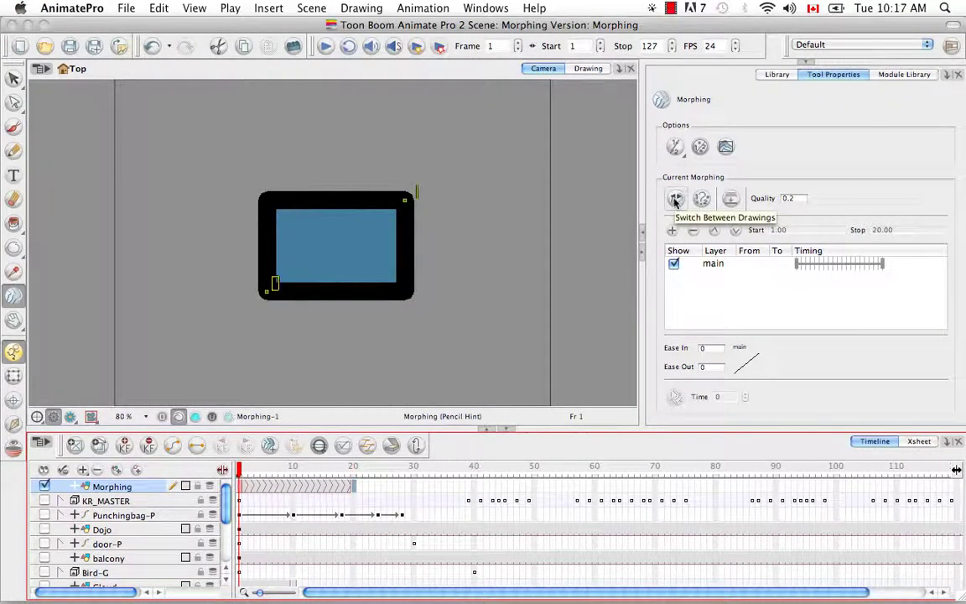
click(676, 199)
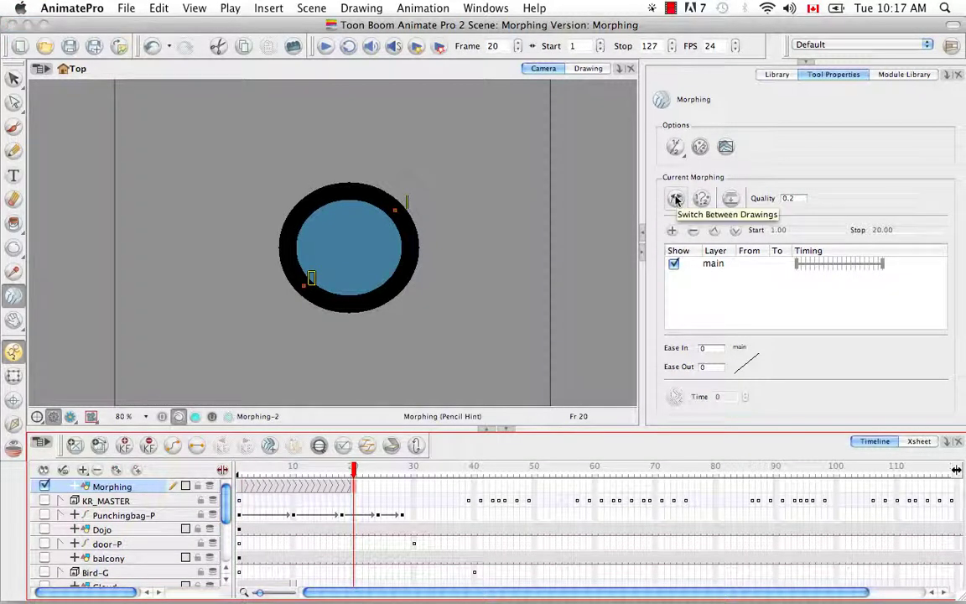
click(676, 200)
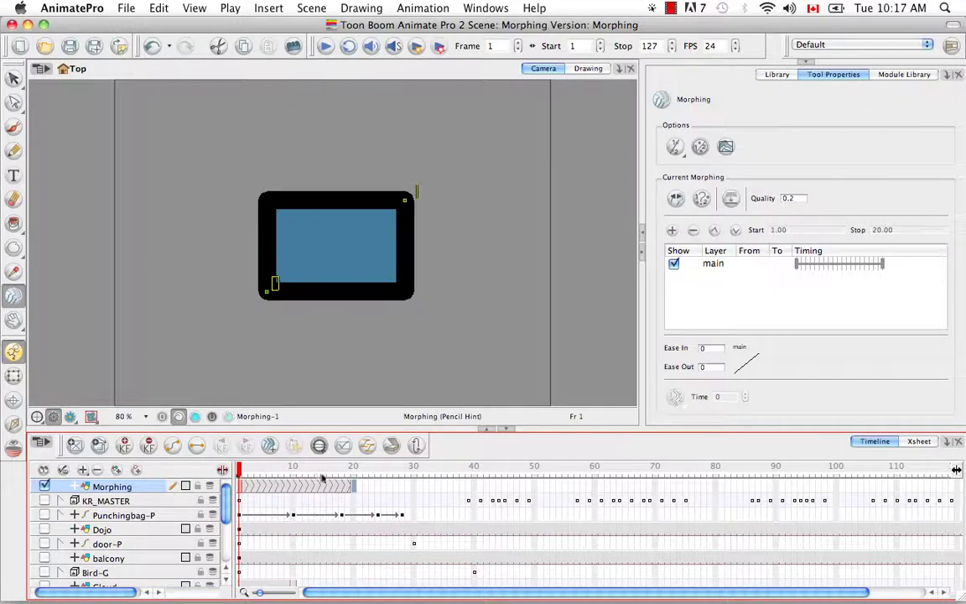
click(678, 201)
click(678, 201)
click(677, 201)
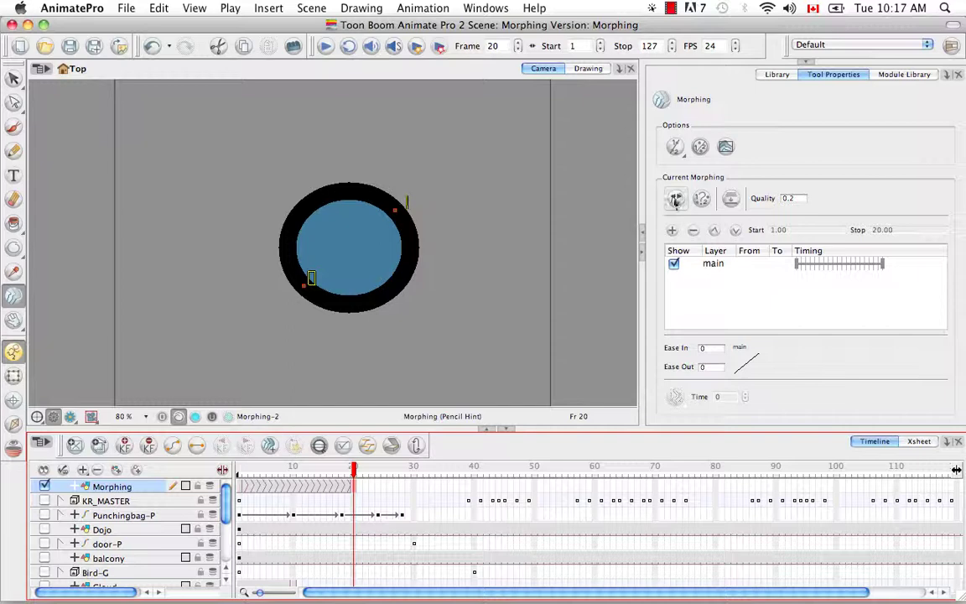
click(676, 201)
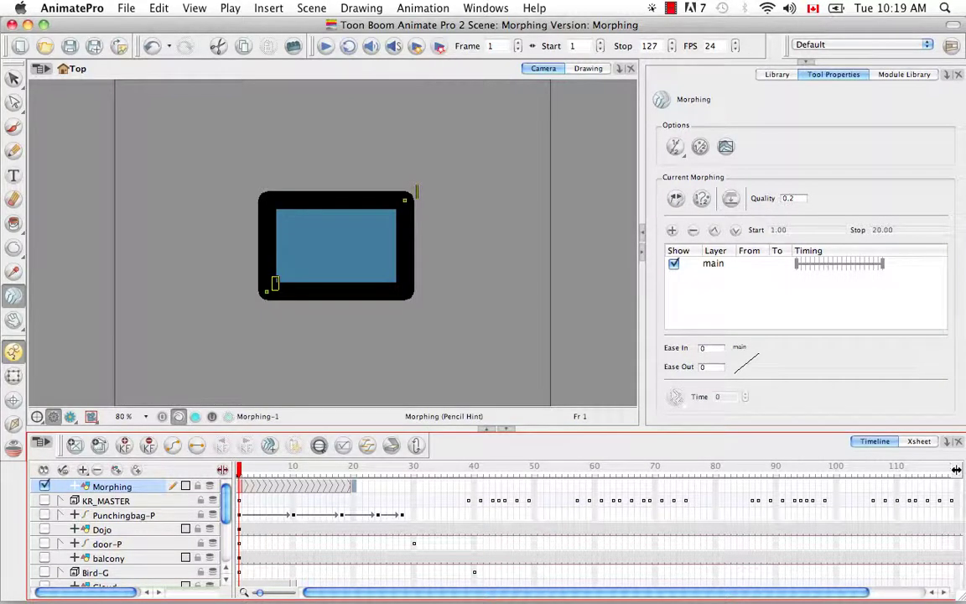
- Enter Ease In 1 and Ease Out 0.5 in the Morphing tool properties
click(711, 348)
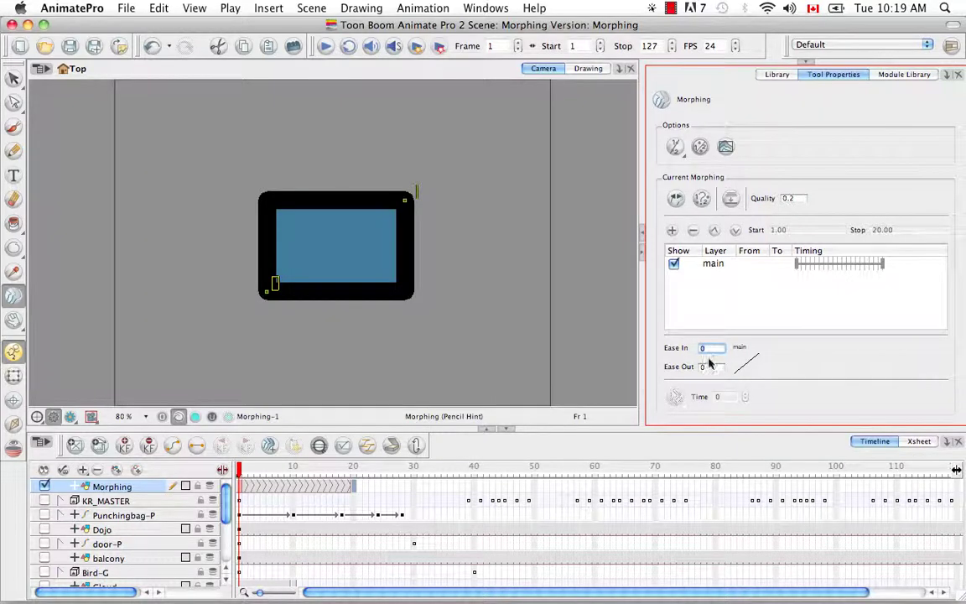
text(1)
key(Tab)
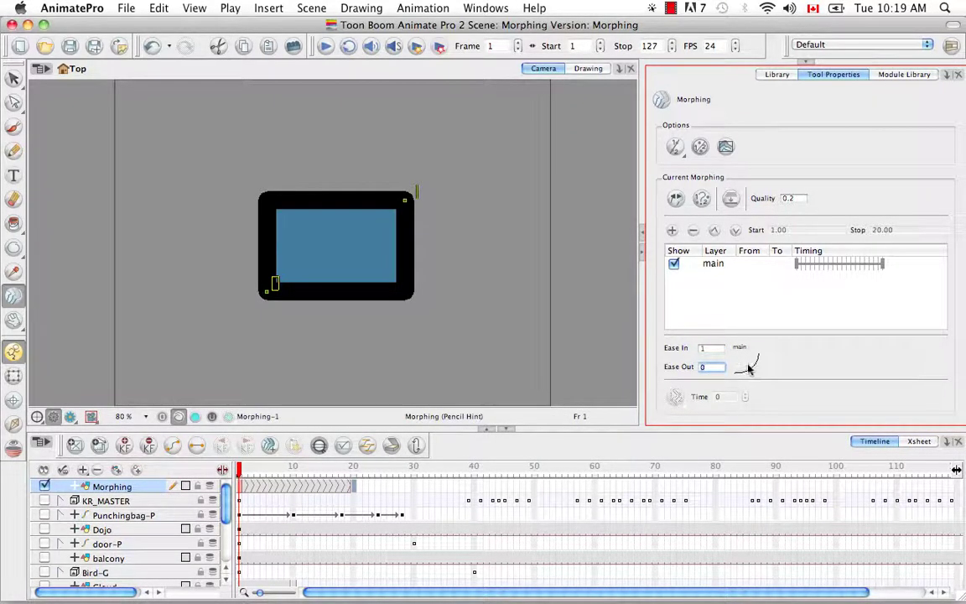
text(0.5)
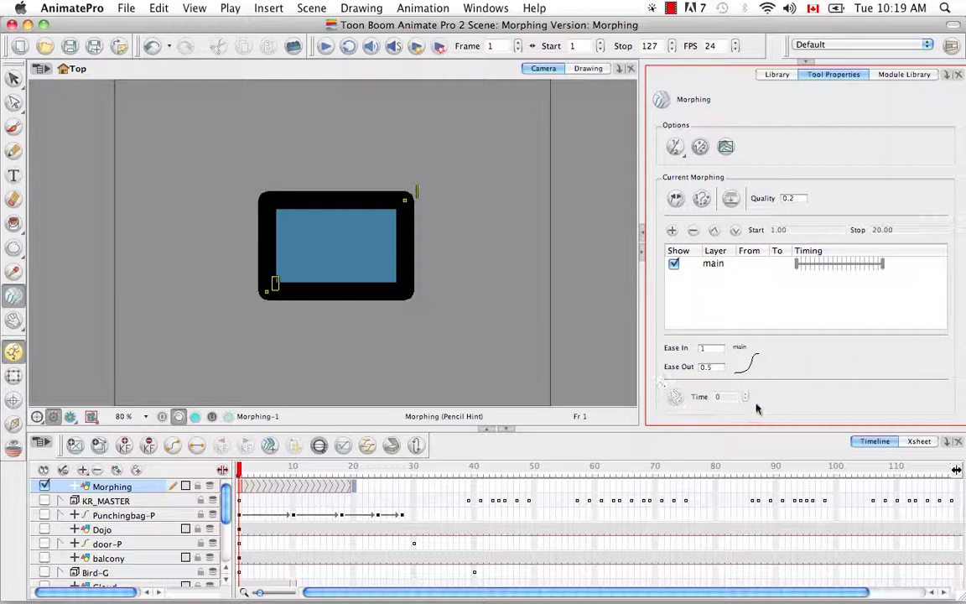
click(675, 148)
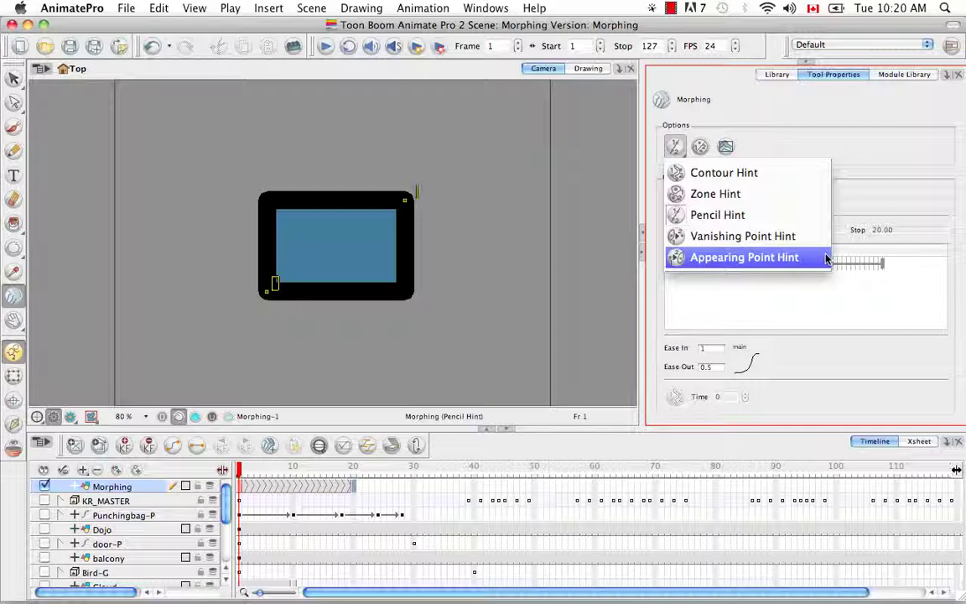
click(765, 331)
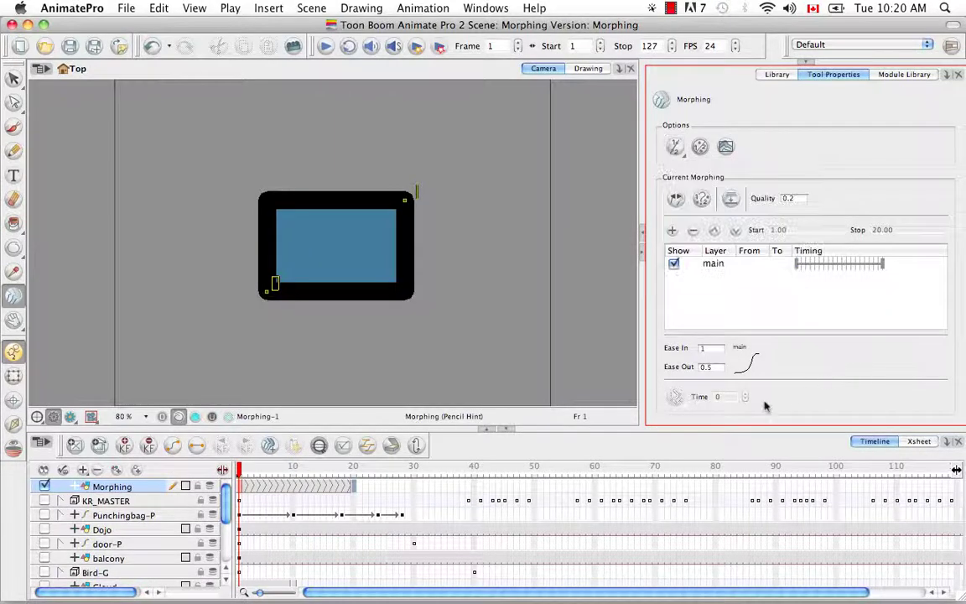